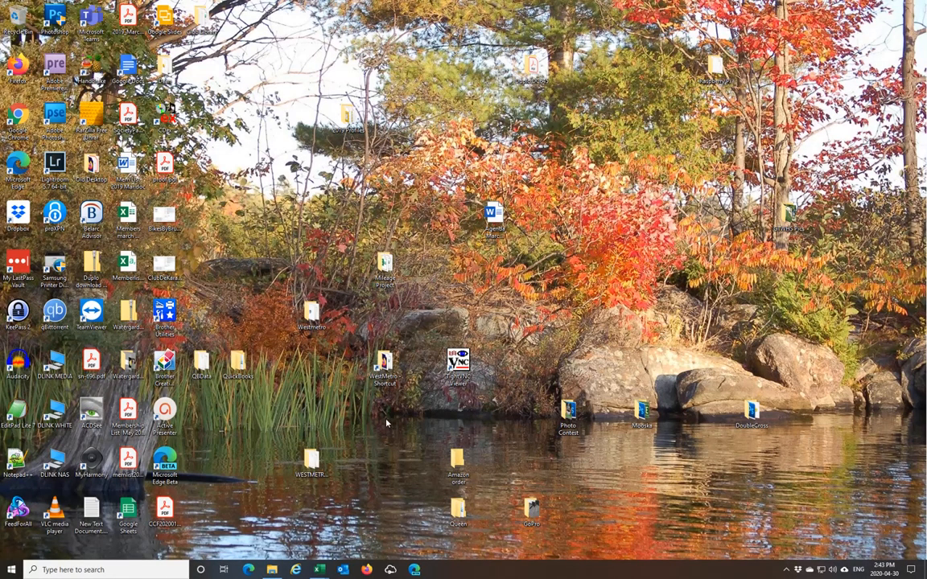
Switch to the CardataLocations.xlsx workbook and insert the CONCATENATE function in cell E1.
mouse_move(319, 572)
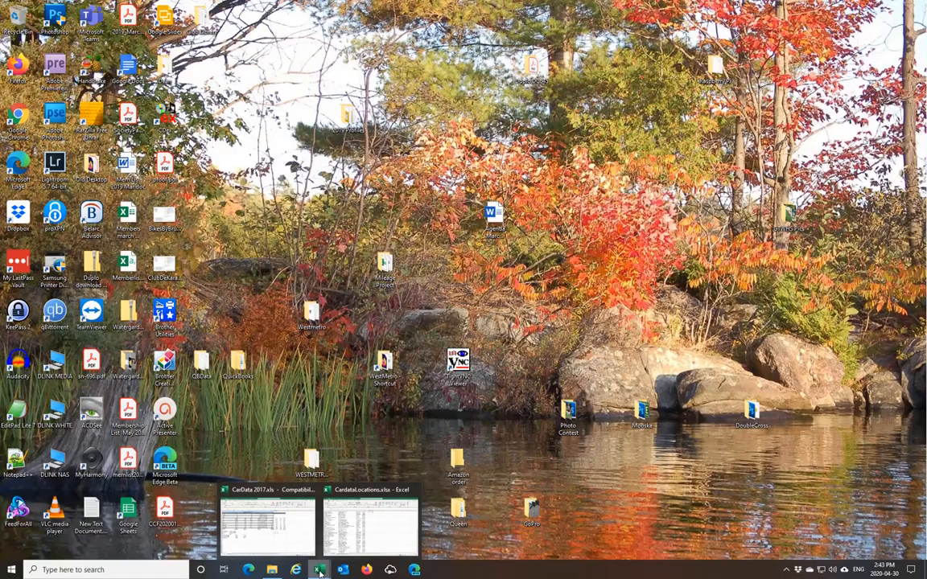
click(387, 519)
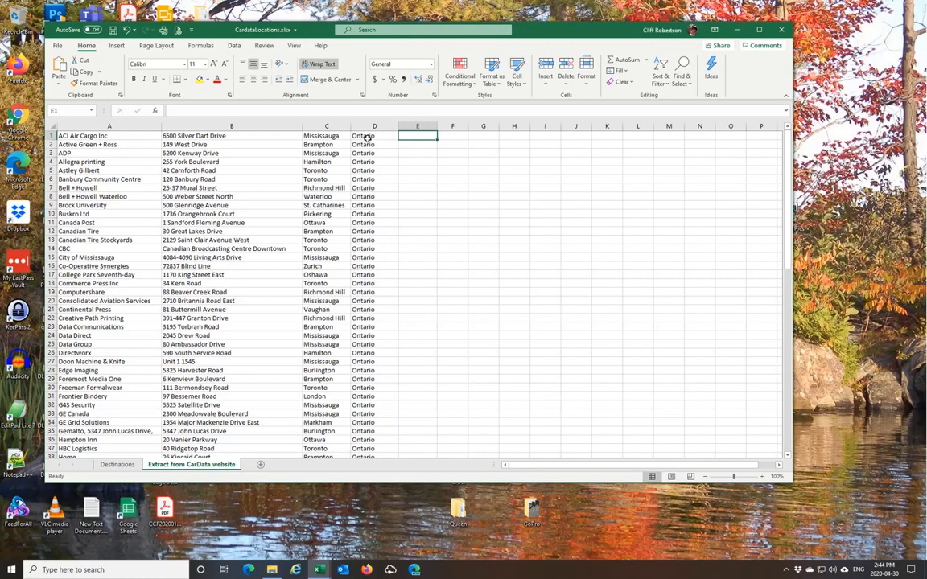
click(156, 111)
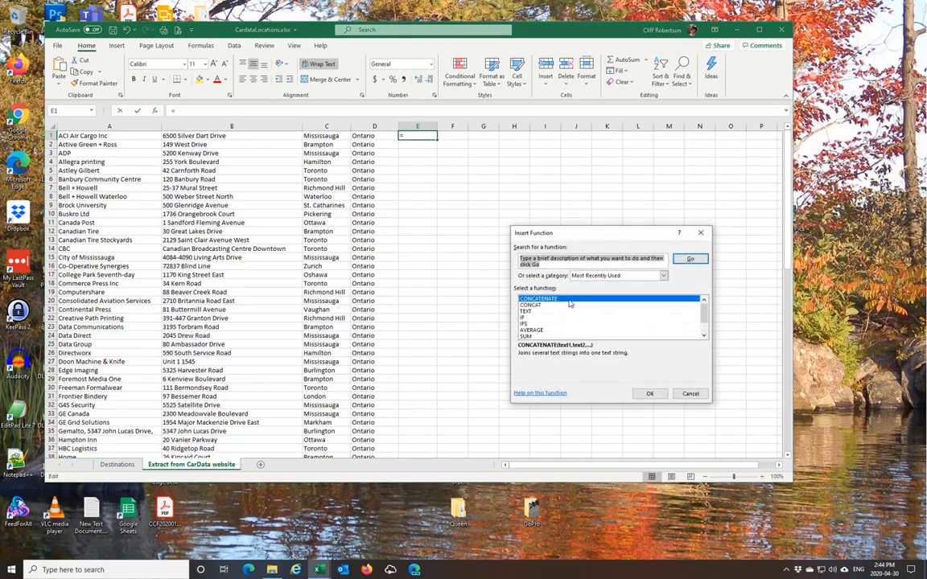
click(569, 300)
click(648, 393)
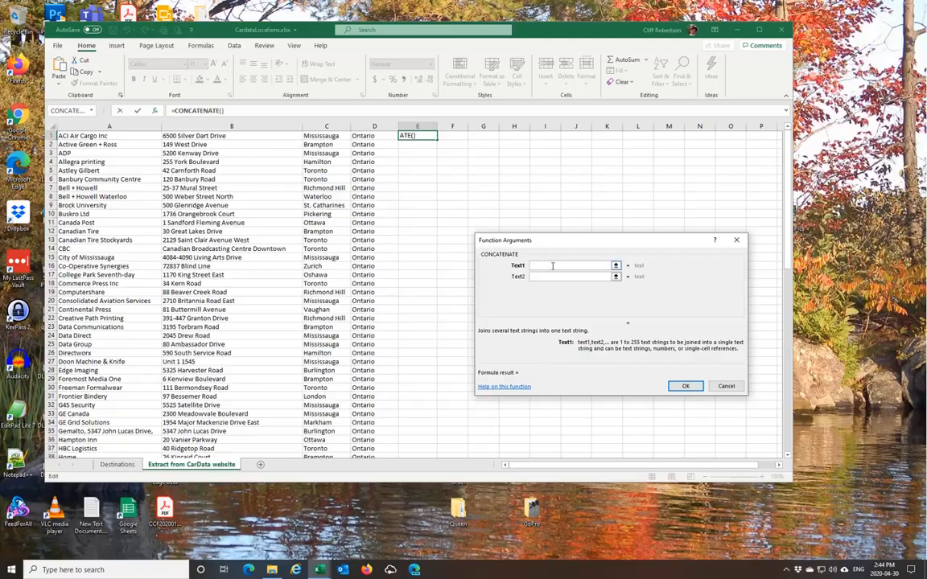
Set the first three CONCATENATE arguments to A1, a comma followed by a space, and B1.
click(130, 137)
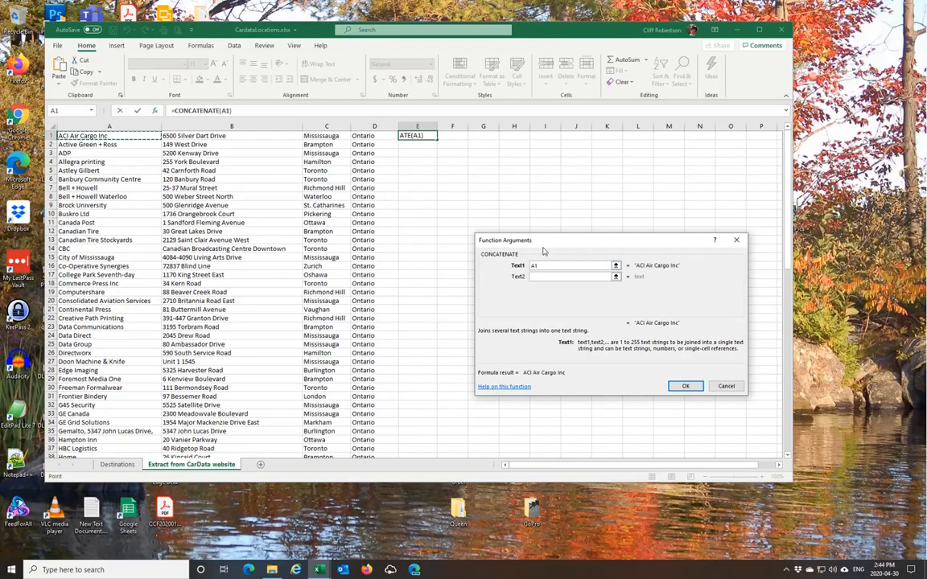
click(553, 276)
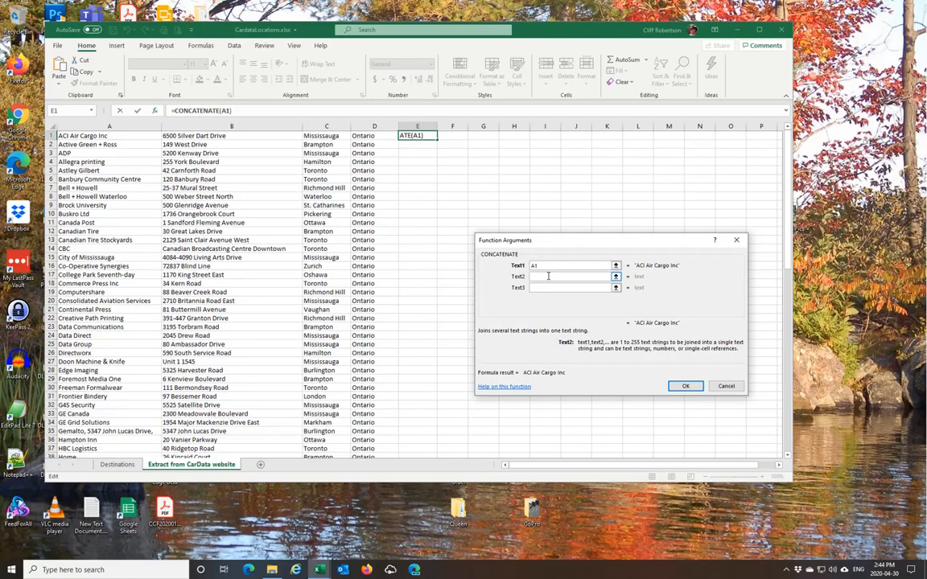
click(553, 287)
click(222, 136)
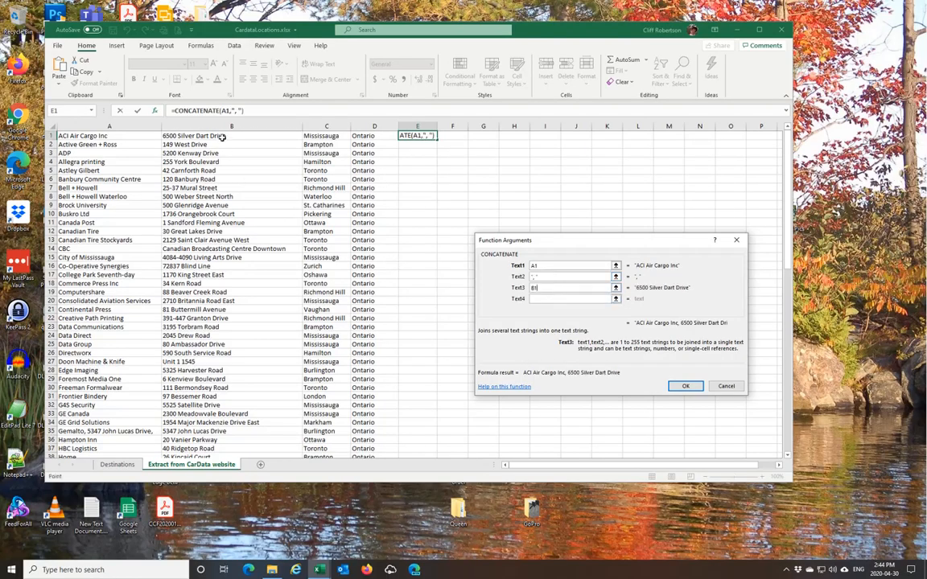
Complete the CONCATENATE formula by adding ", ", C1, ", " and D1 as the fourth to seventh arguments.
click(553, 300)
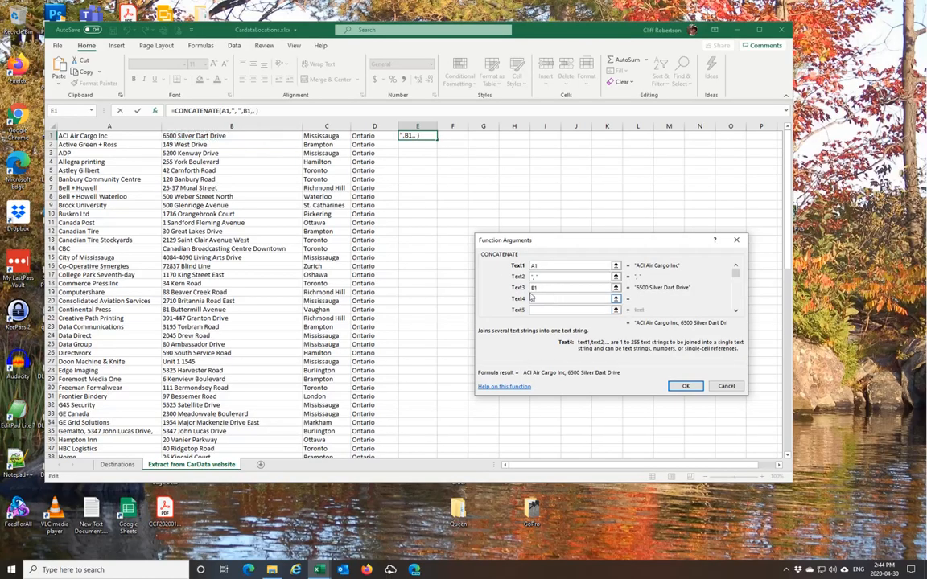
text(,)
key(Tab)
click(332, 134)
click(735, 310)
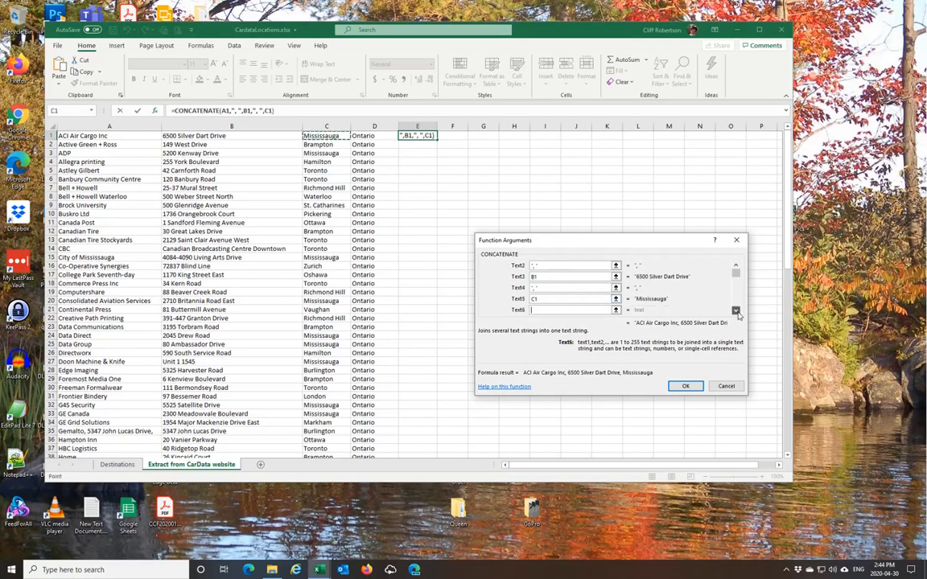
click(736, 313)
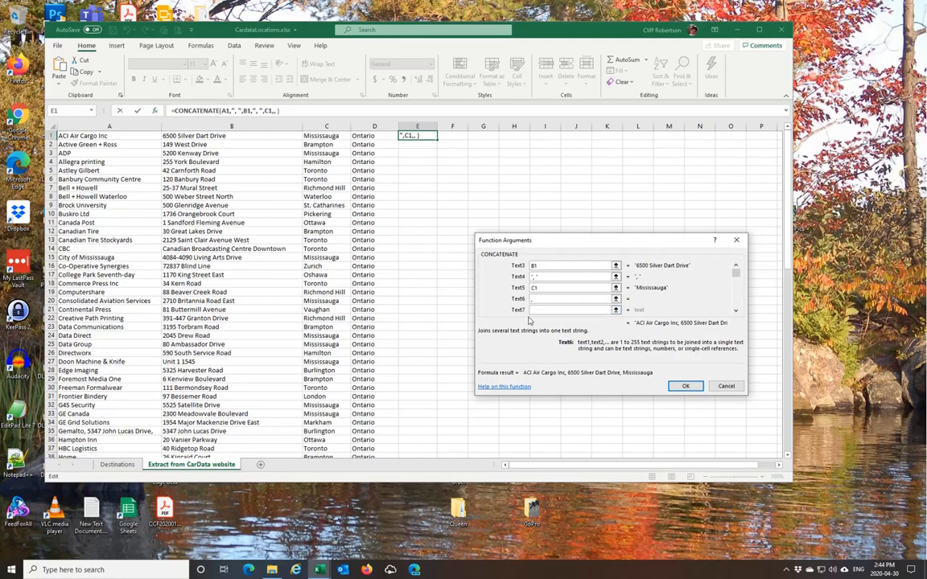
click(551, 310)
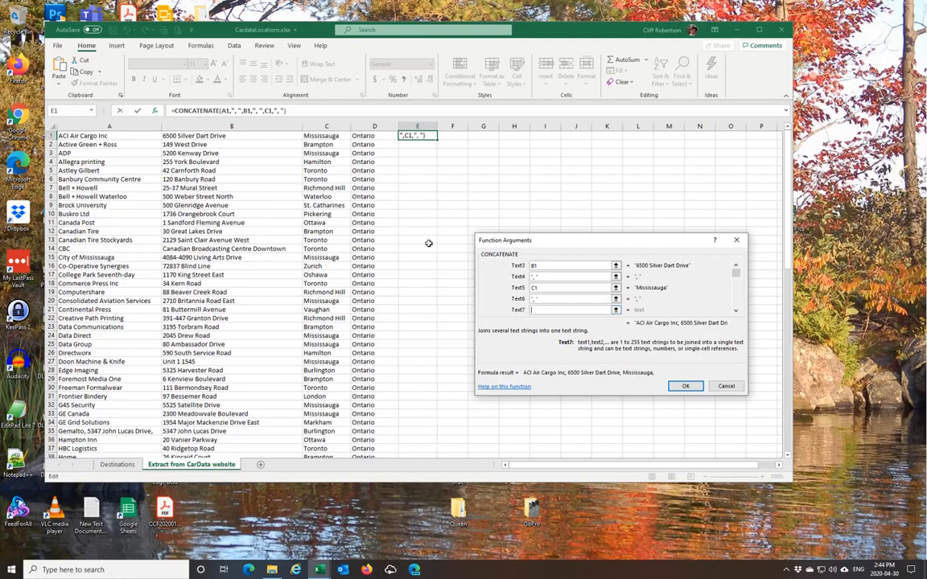
click(372, 136)
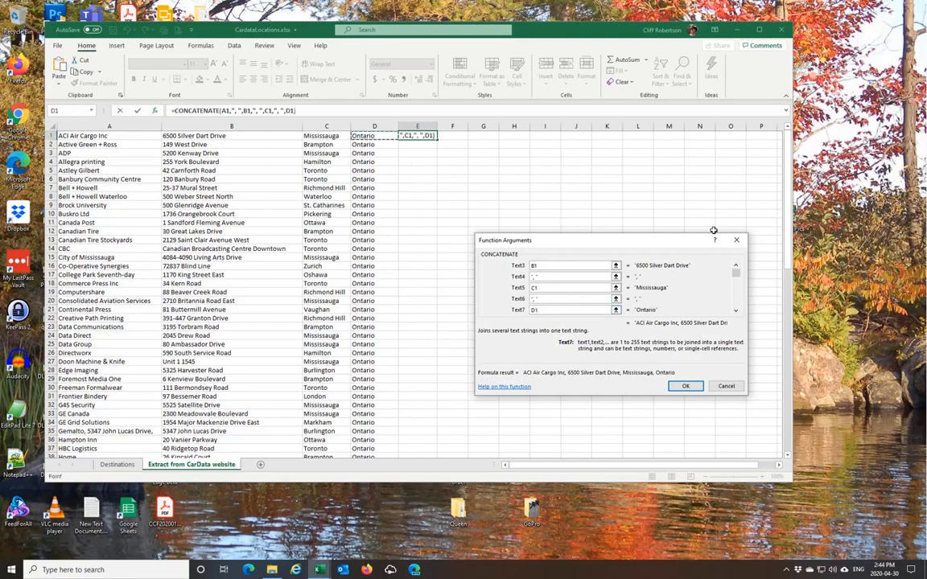
click(685, 387)
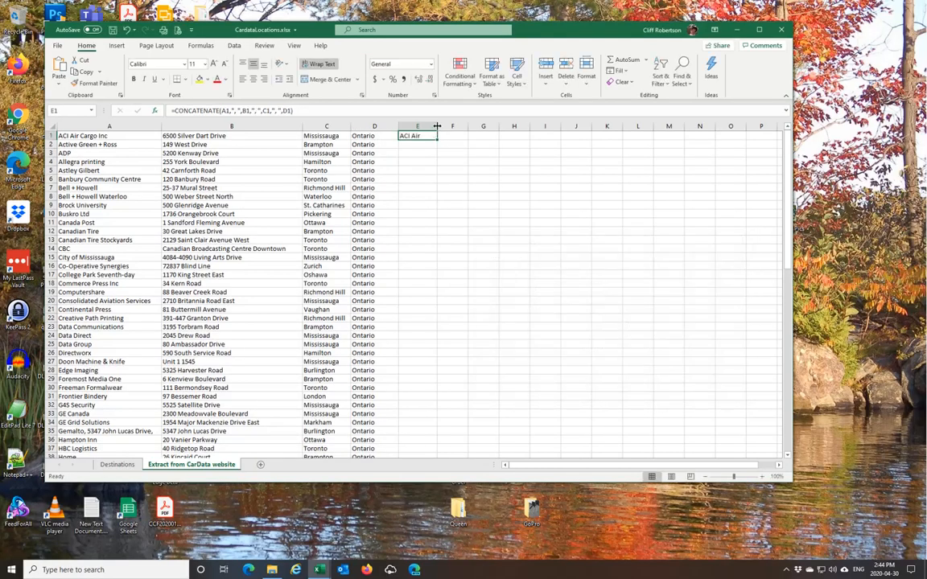
Widen column E to fit the joined address and fill the E1 formula down to row 85.
drag(437, 126, 499, 132)
drag(591, 127, 605, 126)
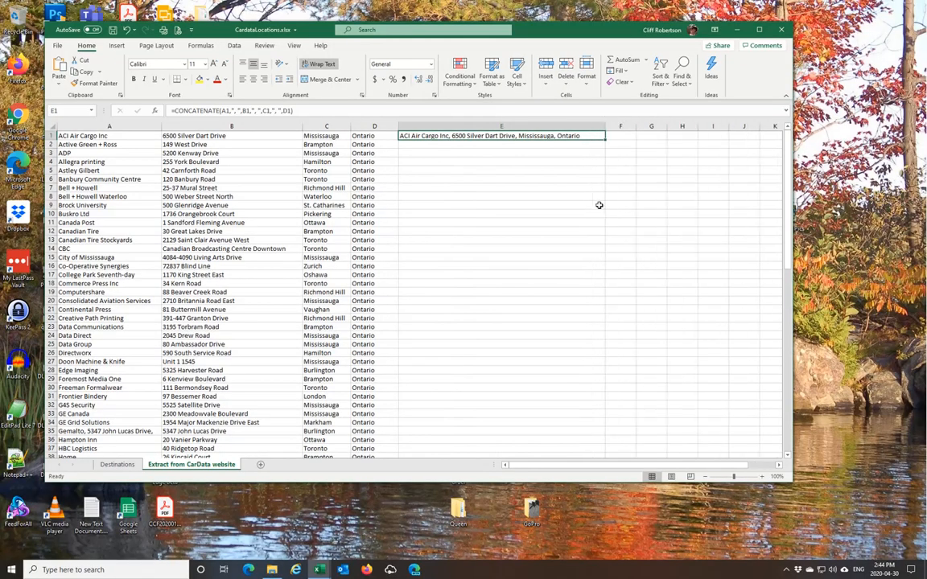
double_click(604, 139)
scroll(567, 259, down, 12)
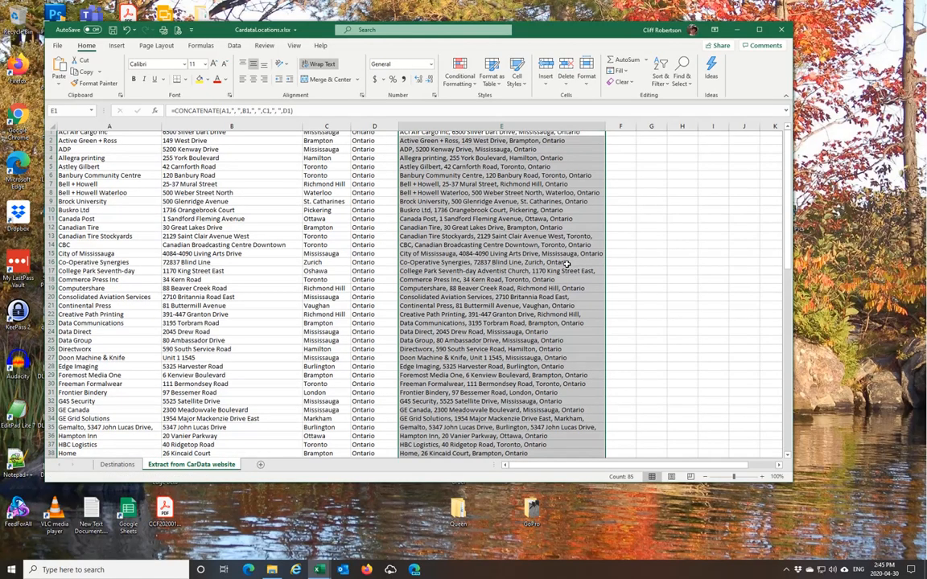
scroll(561, 264, up, 6)
scroll(561, 266, up, 6)
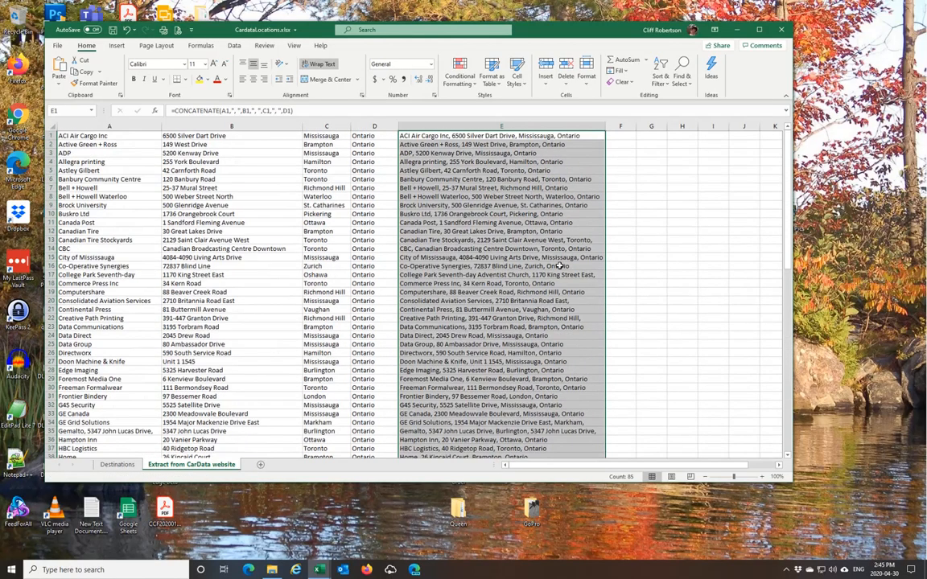
click(478, 180)
click(478, 138)
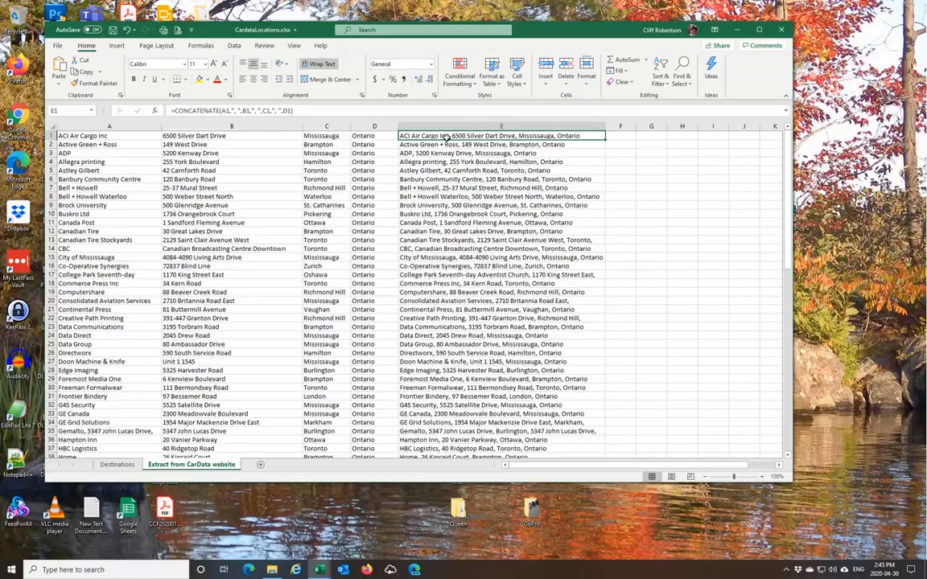
Copy E1:E85 and paste it over itself as values only, checking several cells for plain text.
drag(412, 134, 471, 439)
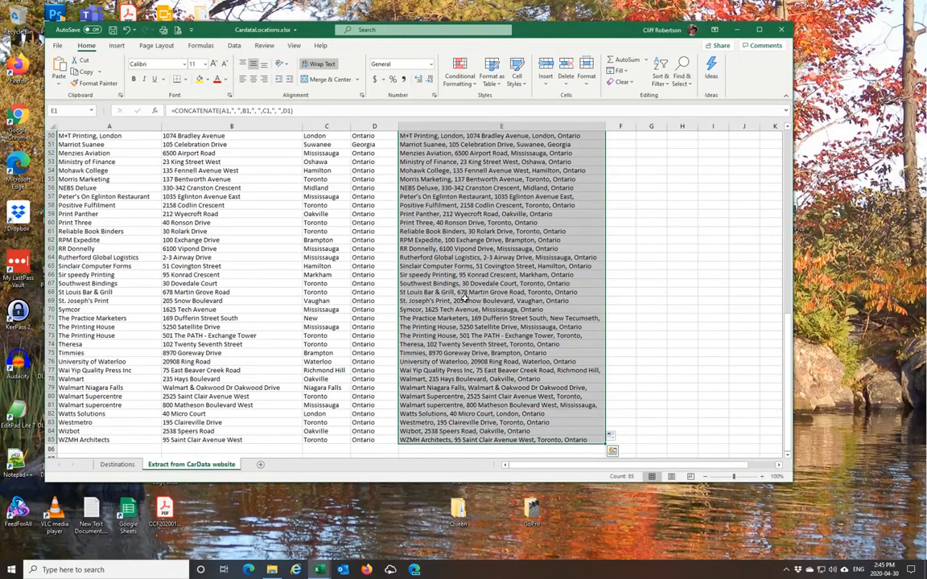
right_click(472, 199)
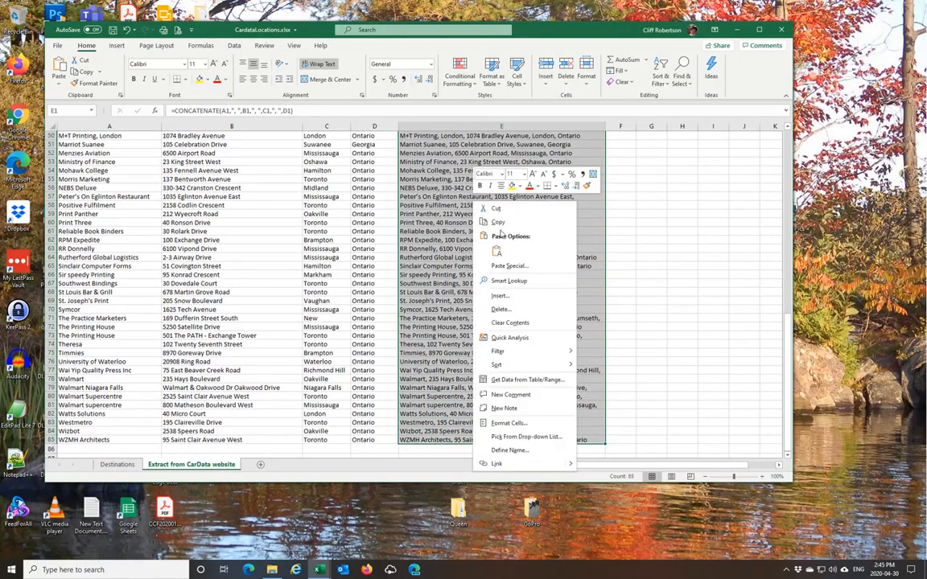
click(503, 223)
scroll(503, 223, up, 15)
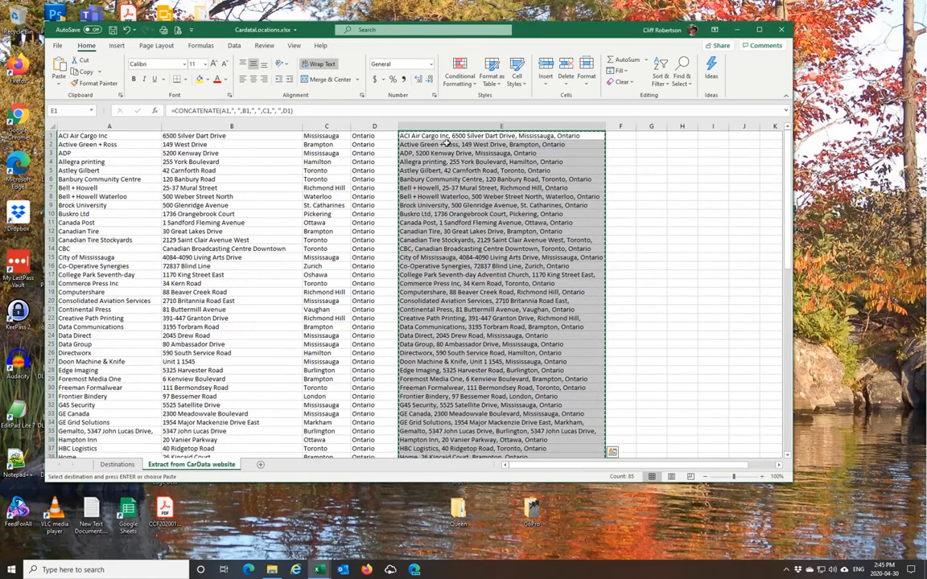
right_click(447, 139)
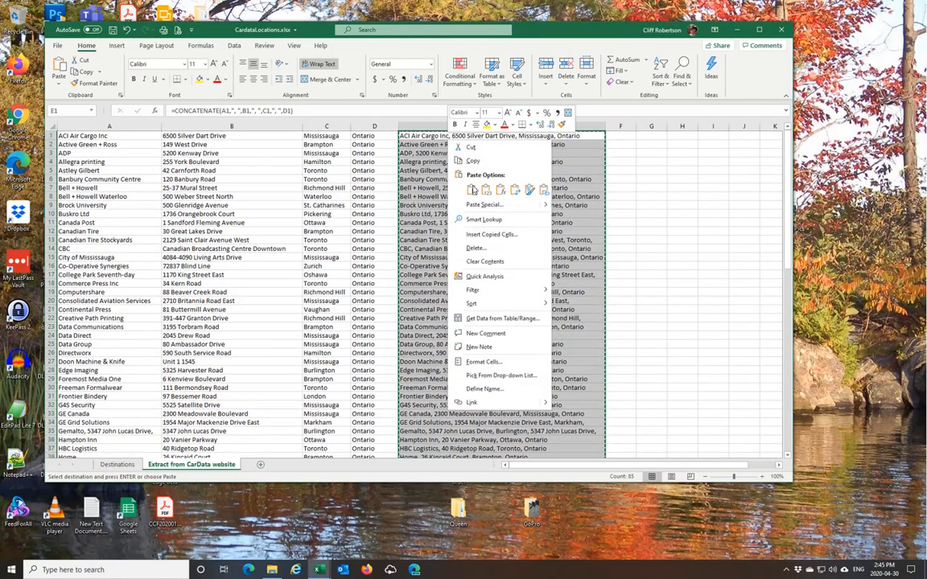
click(486, 190)
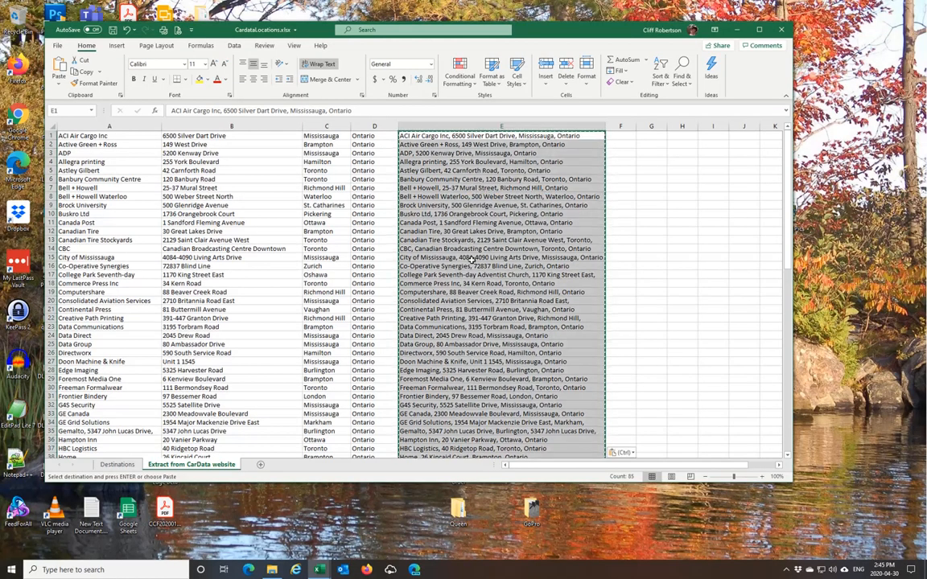
click(449, 138)
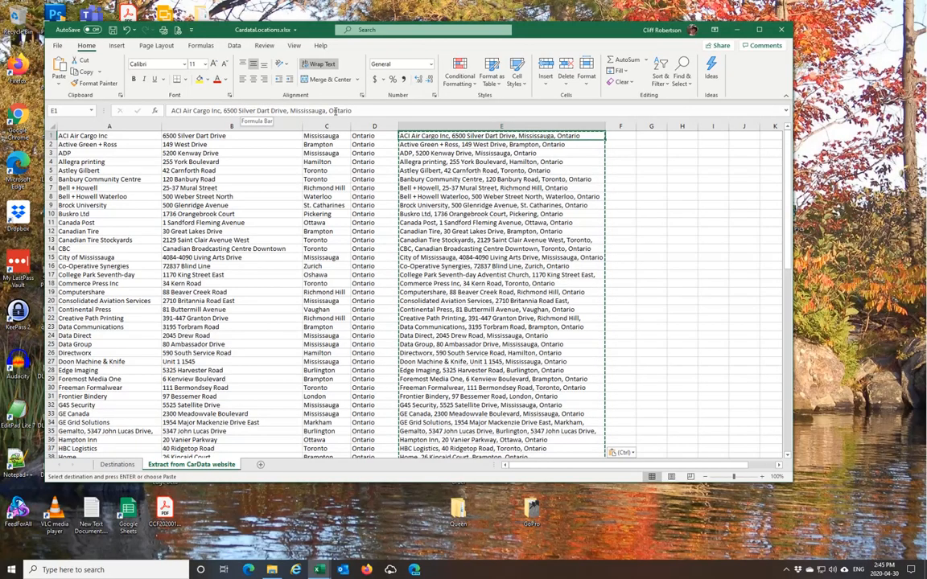
click(446, 145)
double_click(448, 145)
click(451, 159)
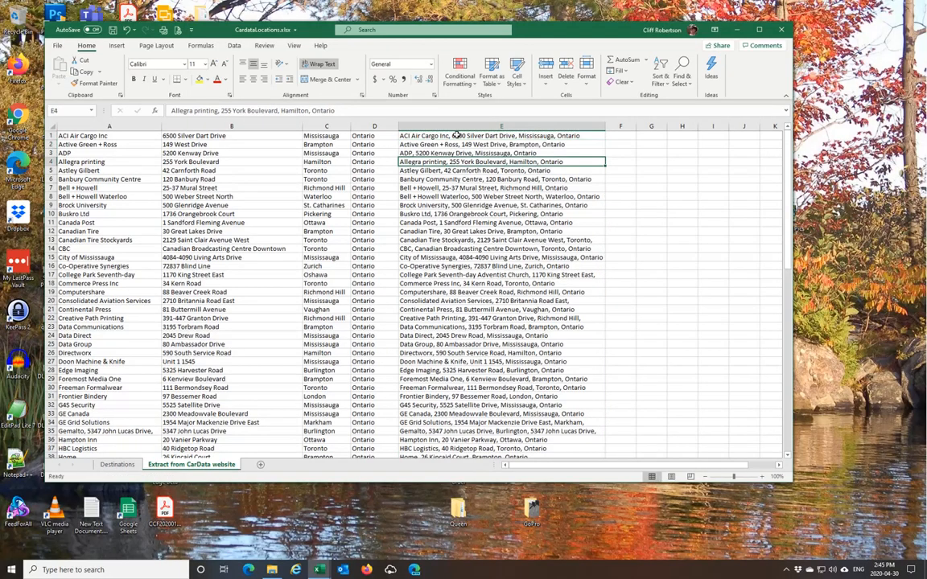
click(457, 135)
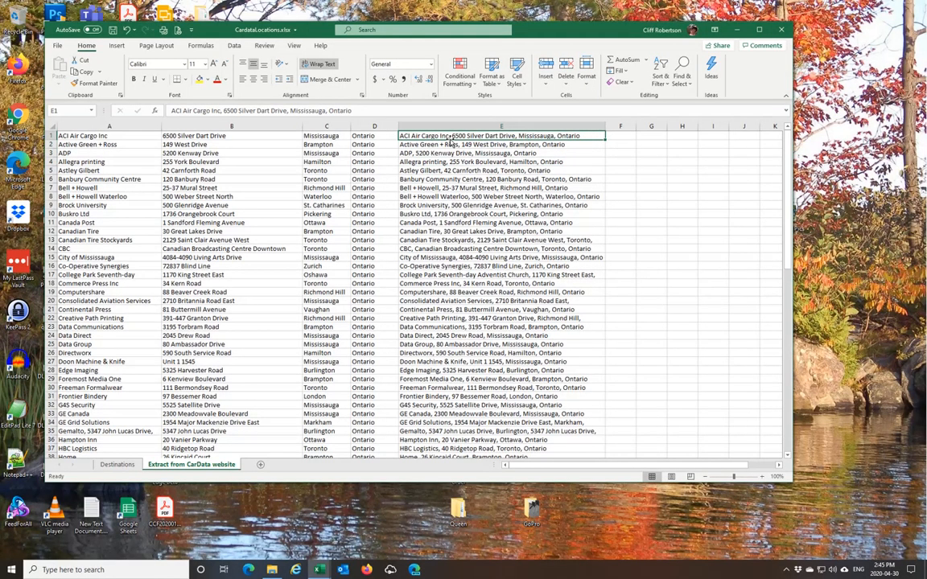
Switch to the CarData 2017.xls workbook and look through the daily mileage log on the April 2017 sheet.
mouse_move(318, 569)
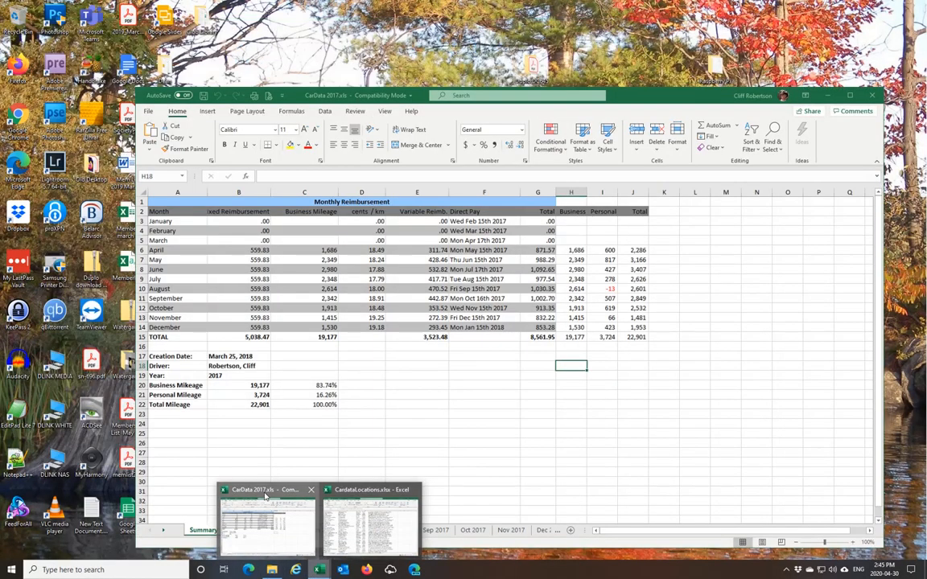
click(278, 531)
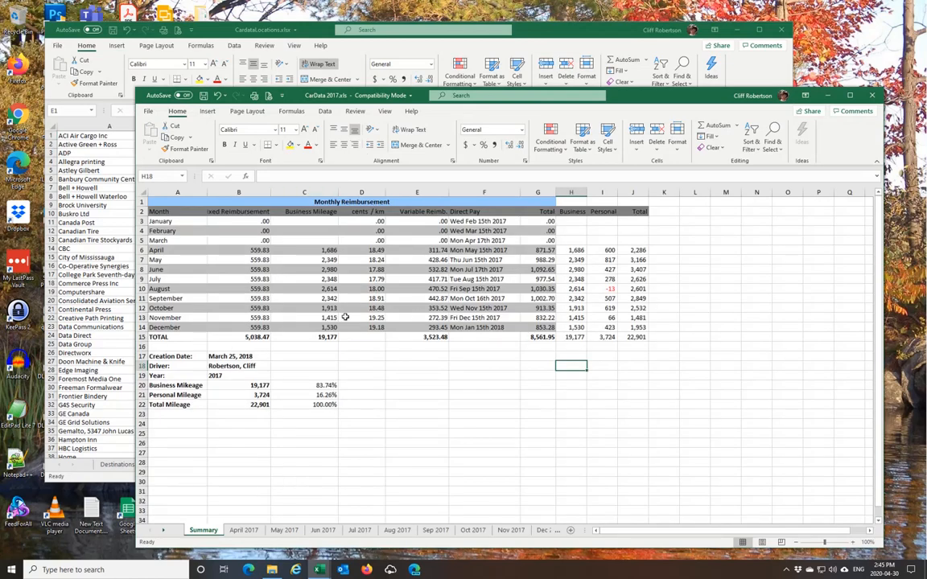
click(243, 532)
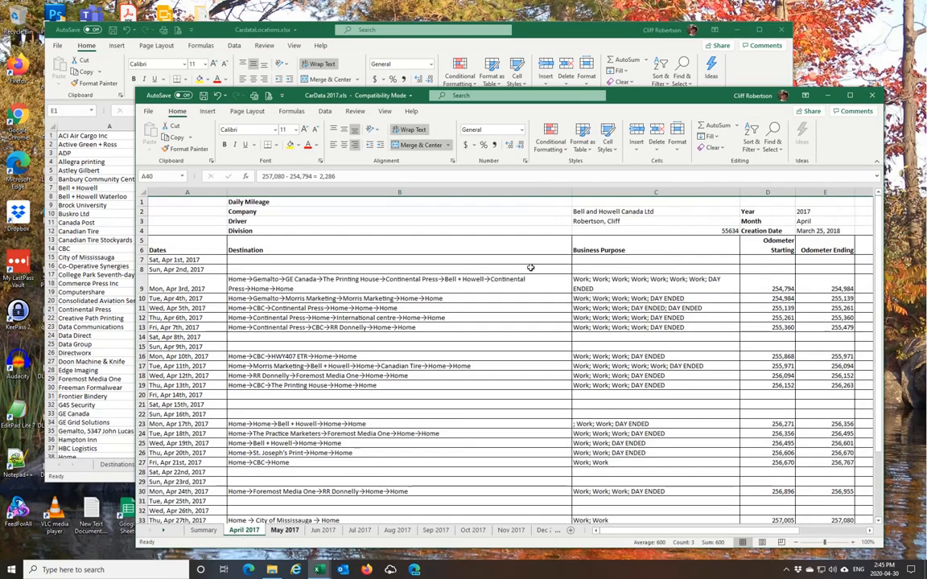
scroll(444, 342, down, 3)
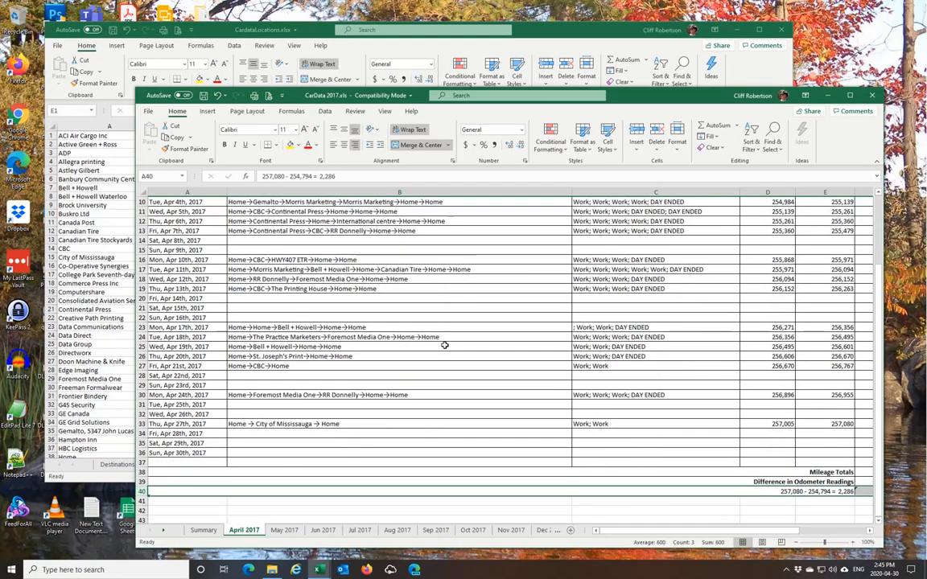
scroll(444, 341, up, 3)
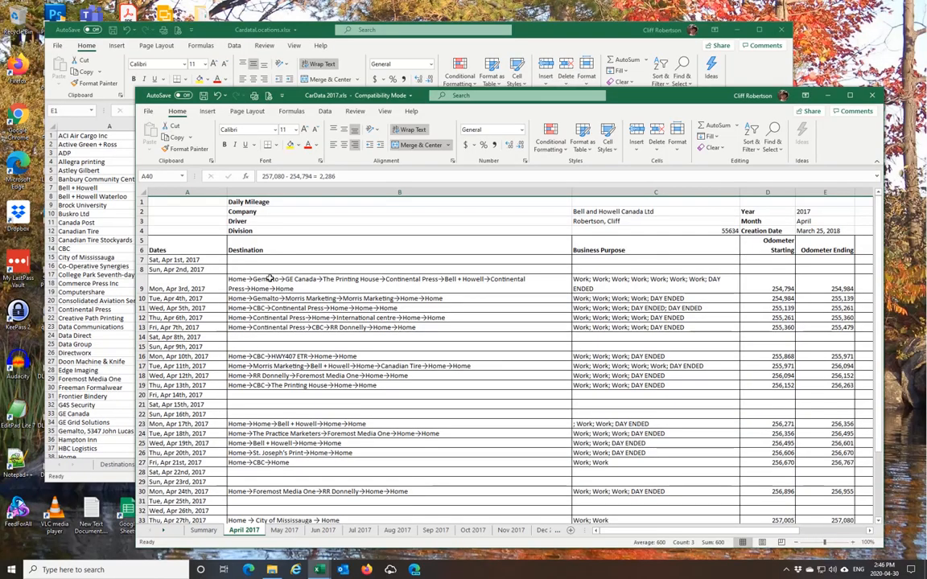
click(774, 138)
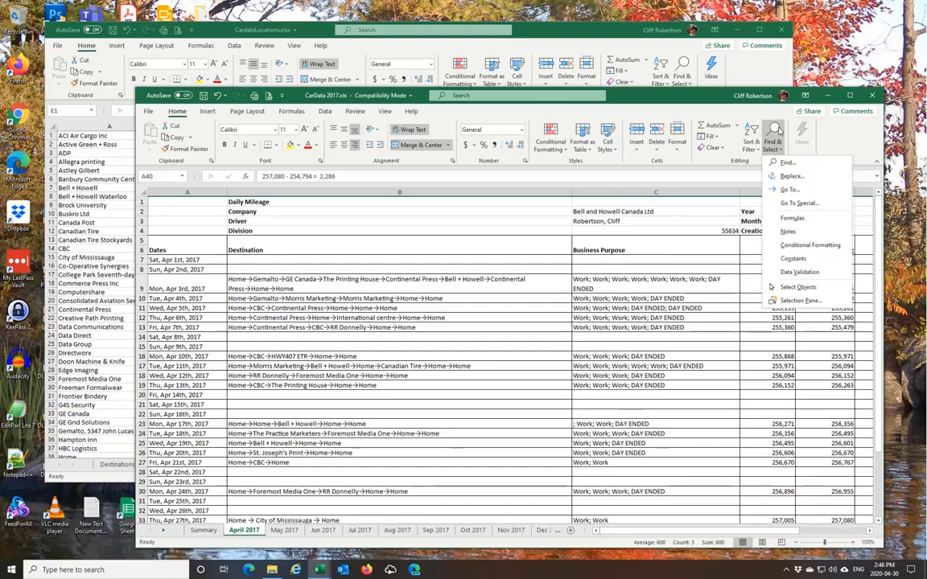
click(792, 176)
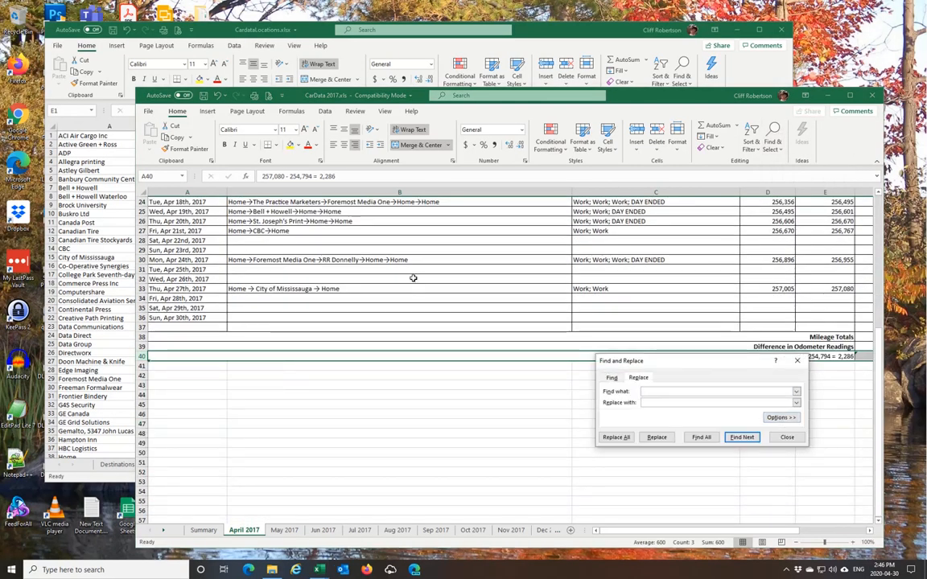
click(780, 437)
scroll(882, 364, up, 8)
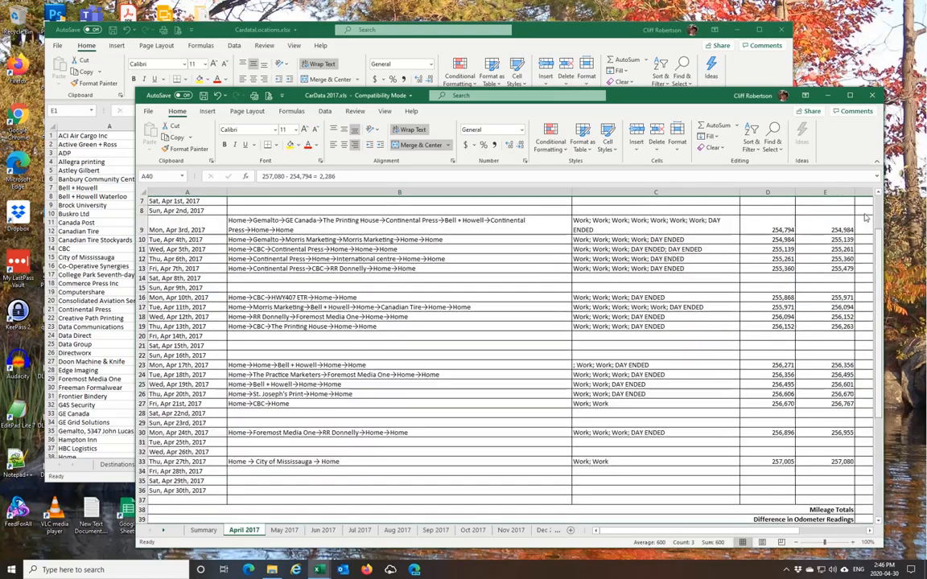
Start a find-and-replace in CarData 2017.xls with "Home" from the April 3rd destination in B9 as the search text.
click(317, 288)
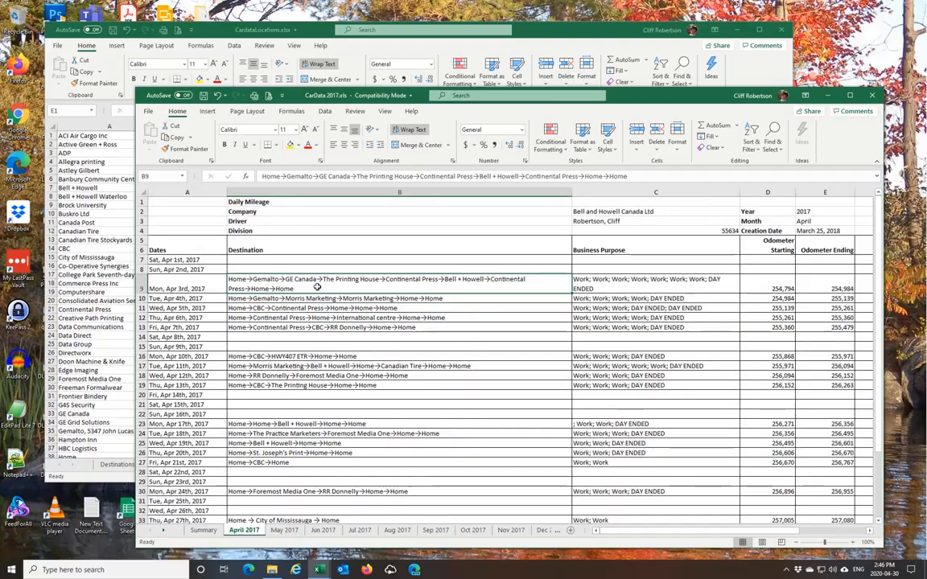
click(772, 129)
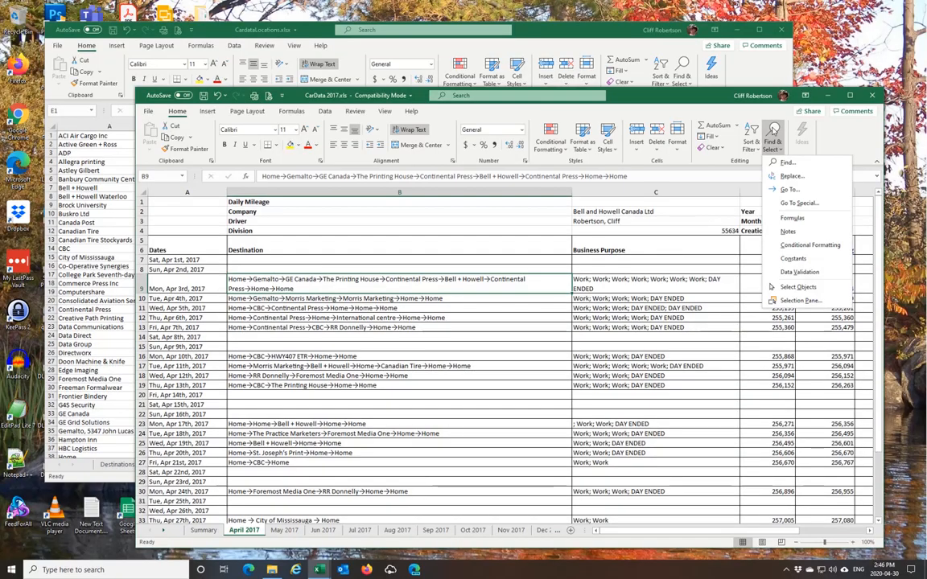
click(796, 192)
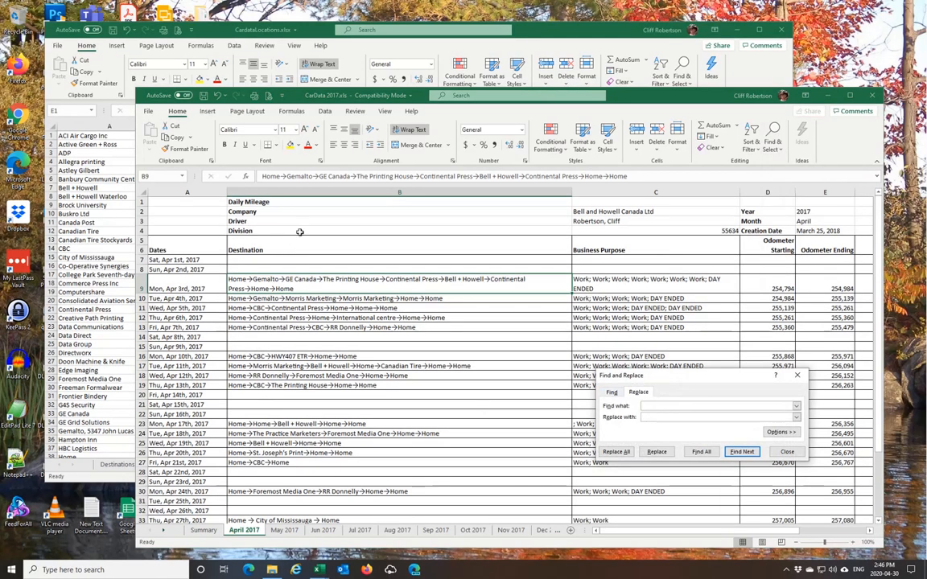
click(271, 176)
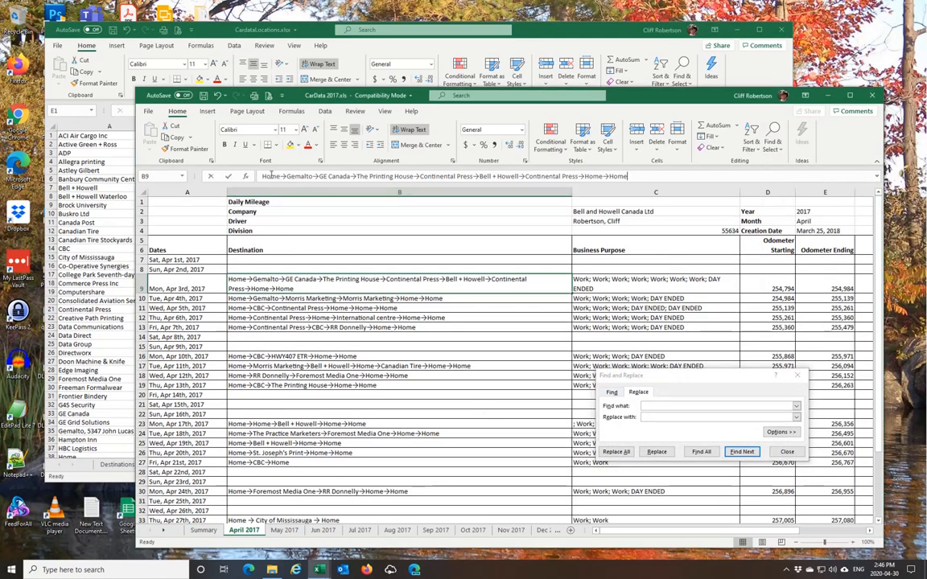
double_click(271, 176)
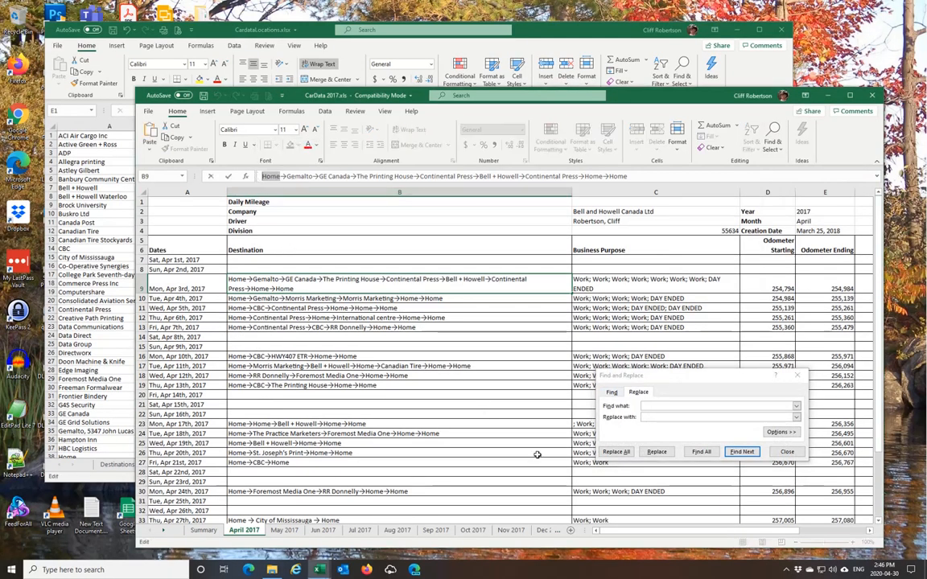
click(649, 406)
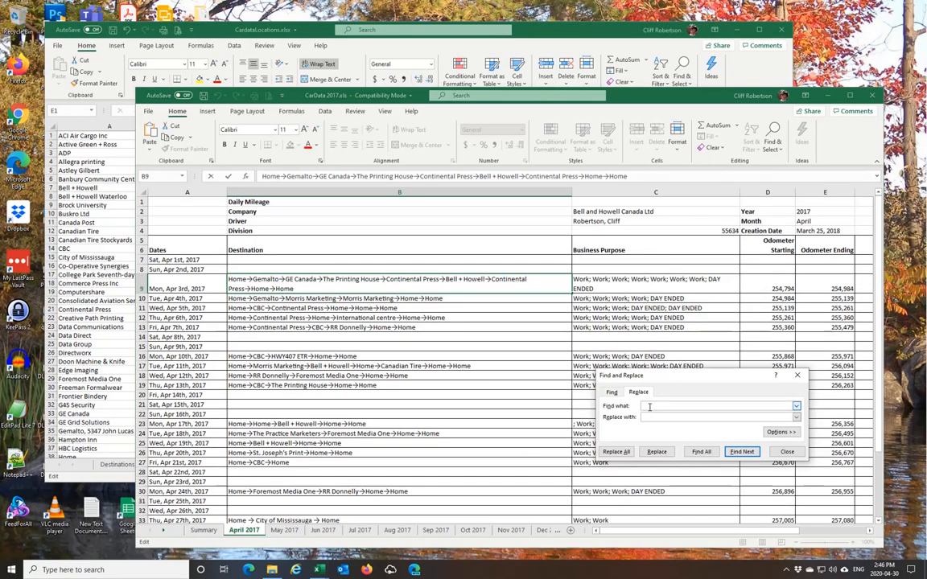
Copy the full joined Home address from E38 in CardataLocations.xlsx and paste it as the replacement text.
click(554, 31)
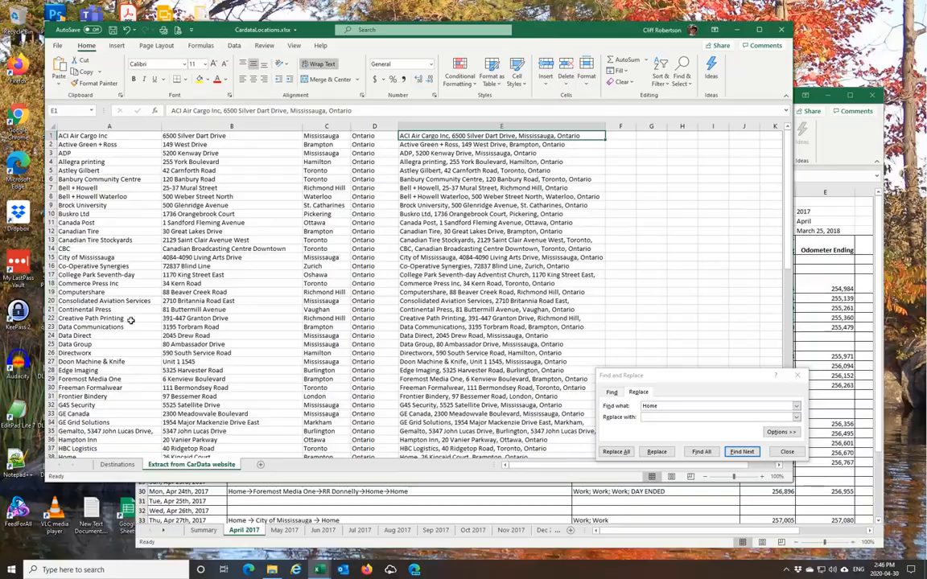
scroll(130, 320, down, 2)
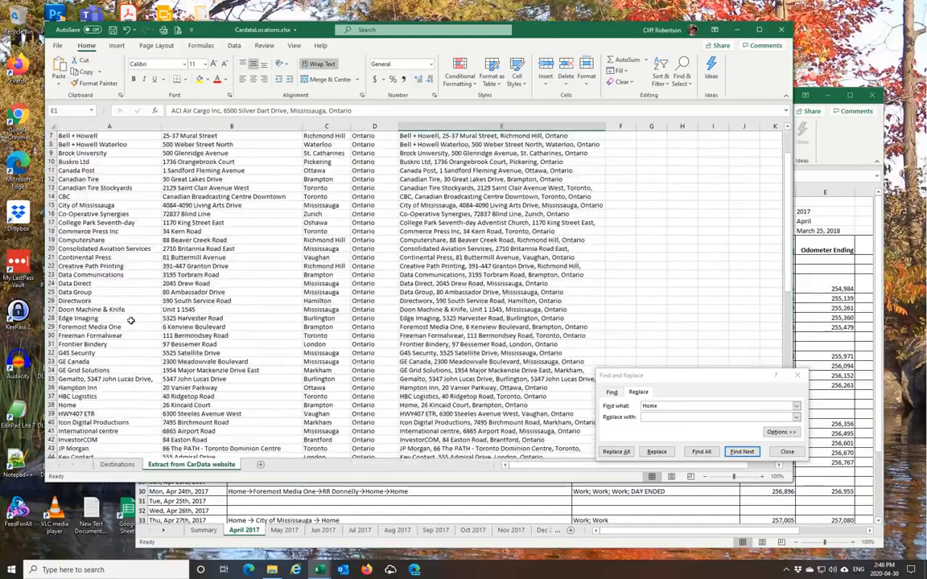
click(415, 406)
drag(300, 110, 155, 110)
key(ctrl+c)
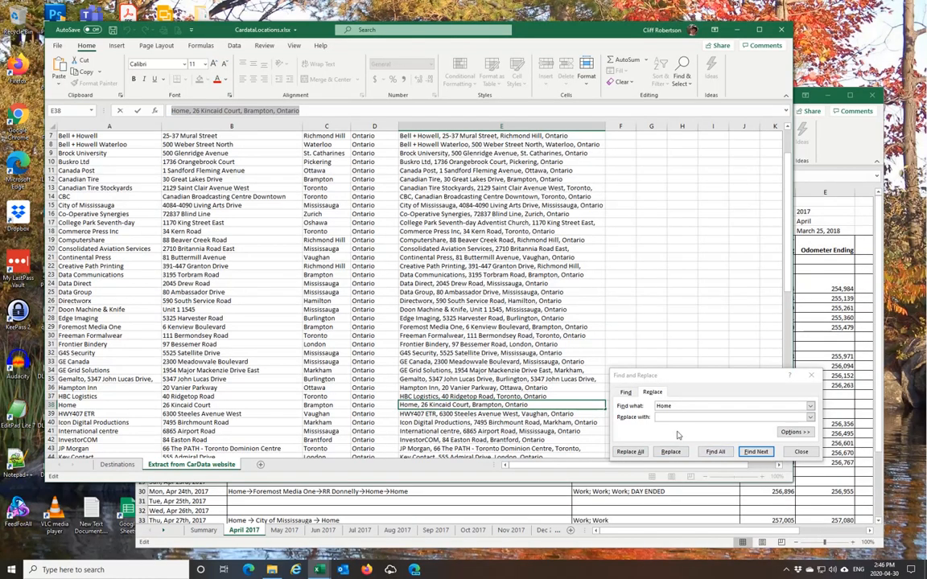
click(664, 417)
key(ctrl+v)
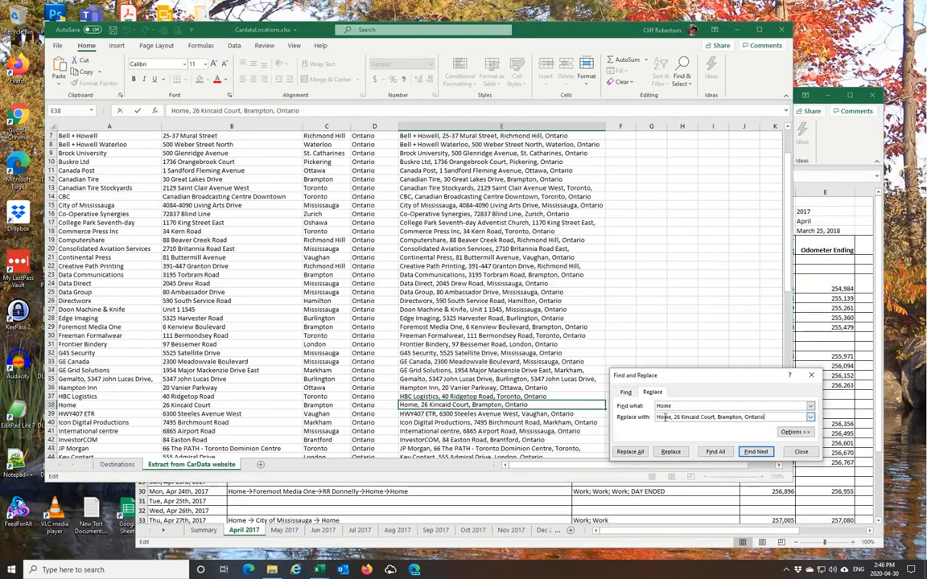
drag(735, 378, 745, 353)
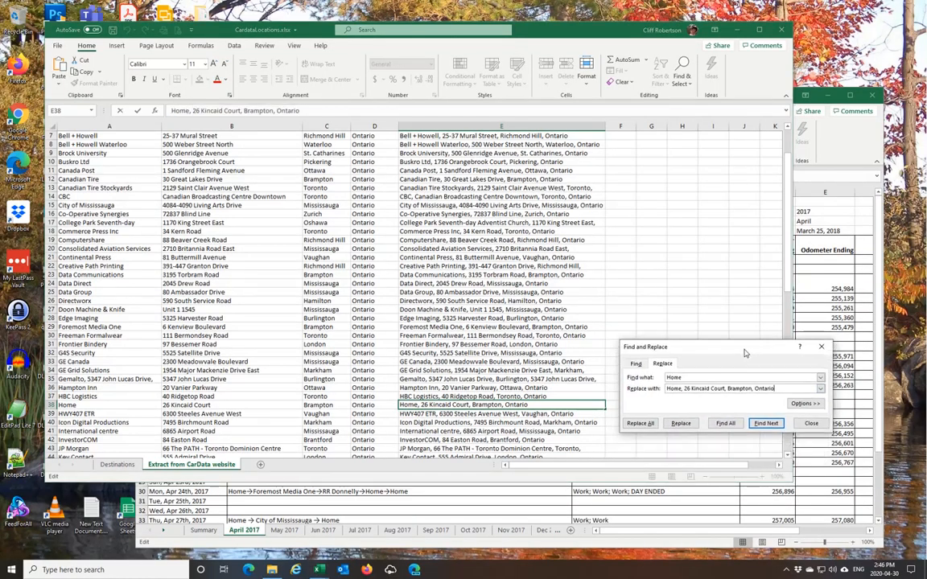
Back in CarData 2017.xls, widen the search scope to the whole workbook and replace every "Home" with the full address.
click(743, 262)
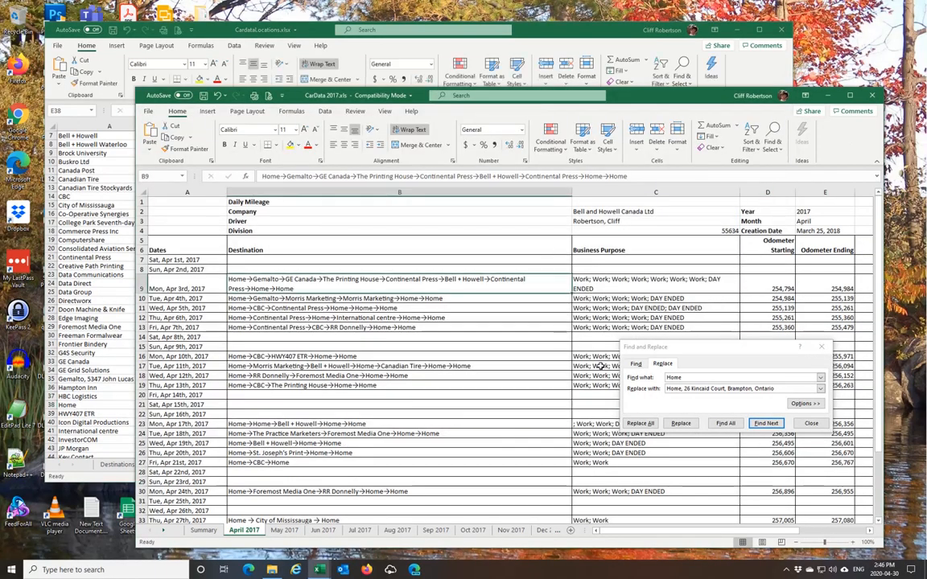
click(806, 405)
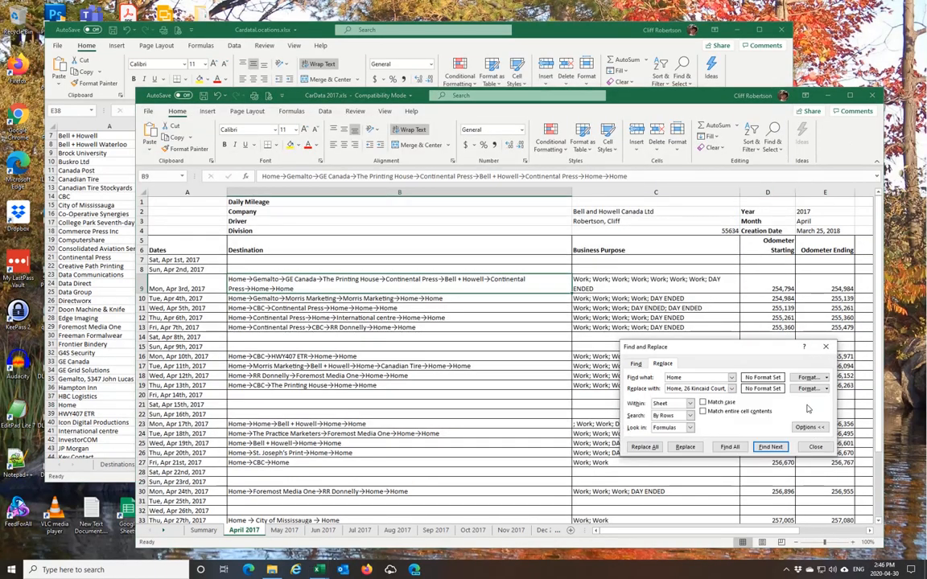
click(690, 405)
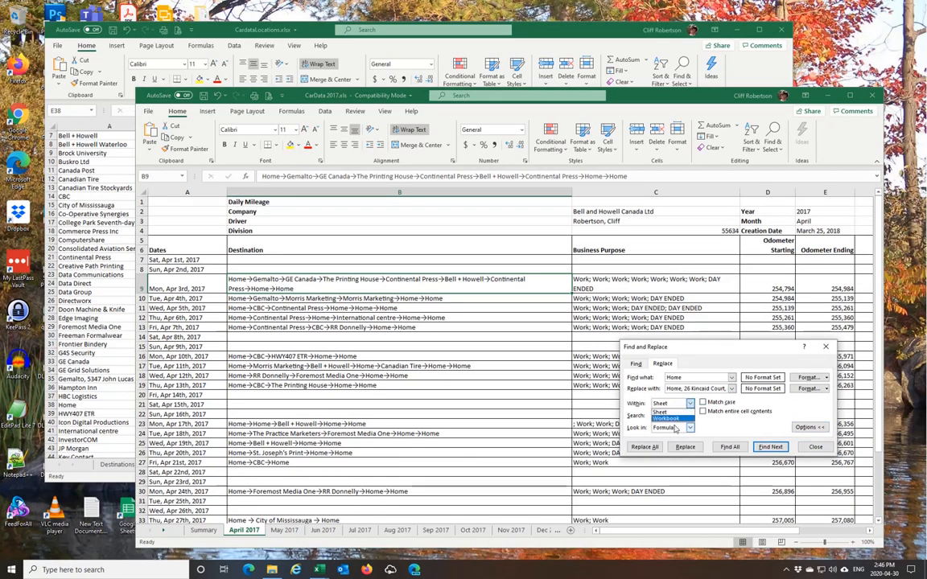
click(676, 413)
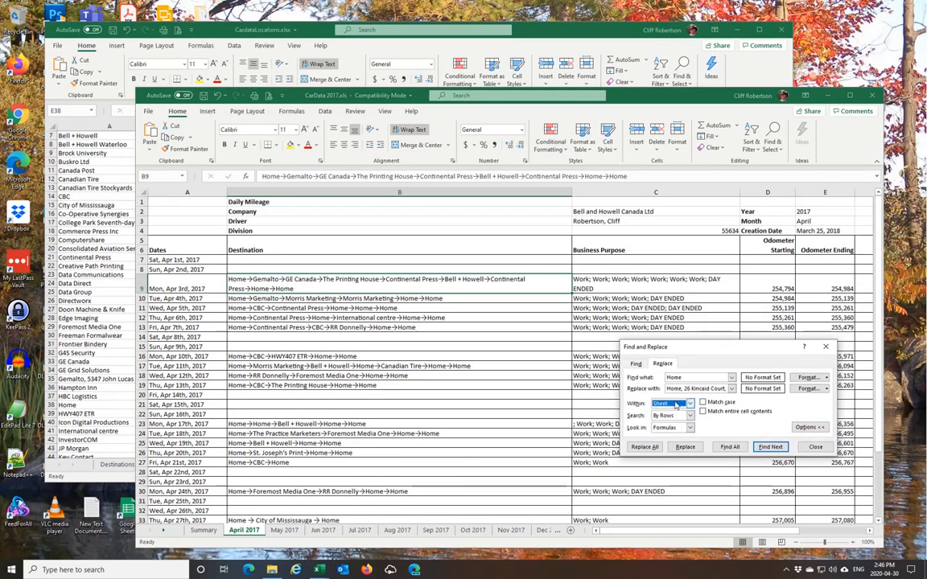
click(675, 405)
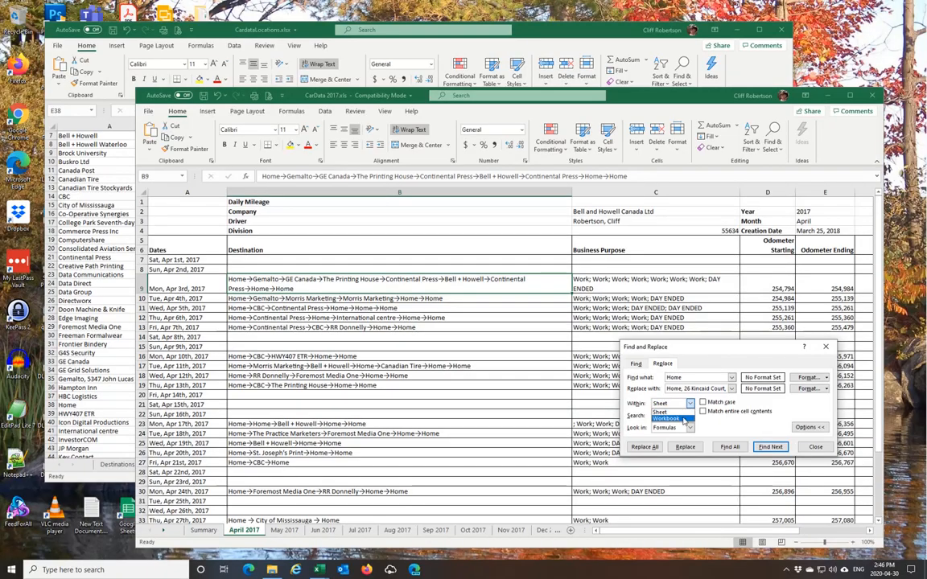
click(683, 420)
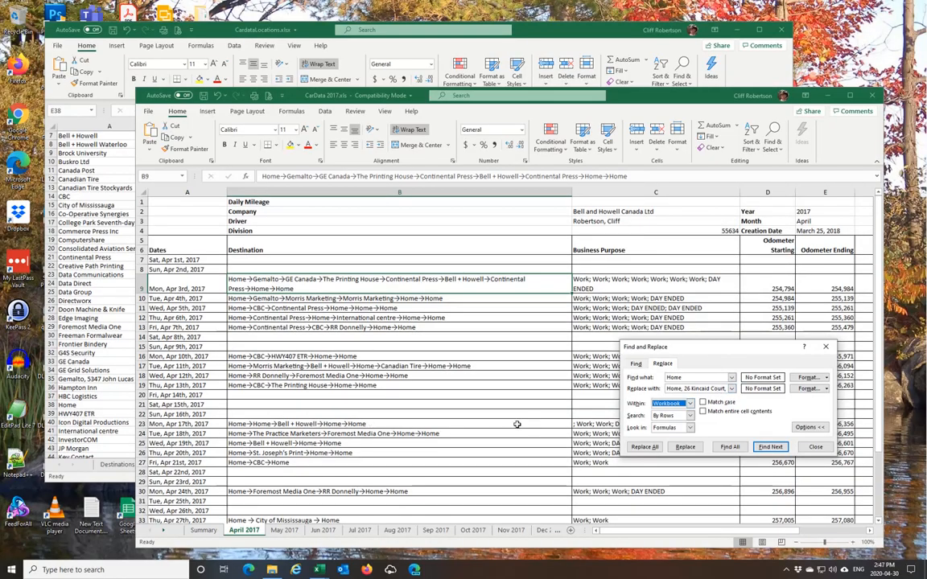
click(645, 447)
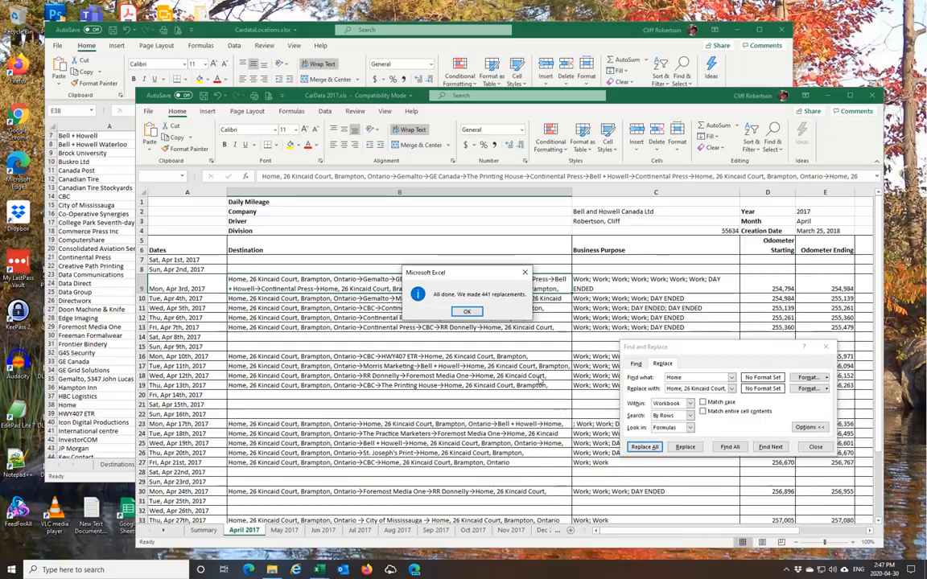
click(468, 312)
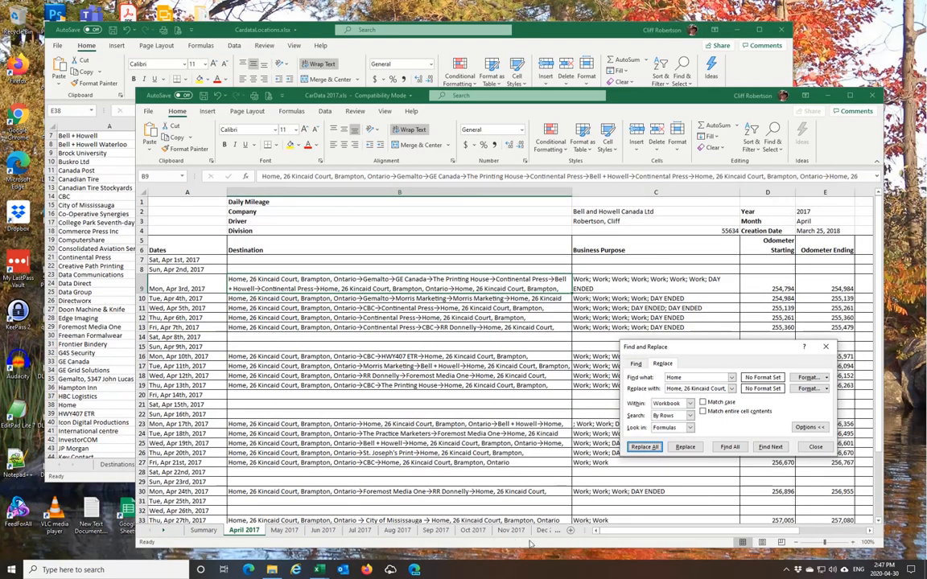
Check the replaced destinations on the Nov 2017 sheet, including B7, and return to the April 2017 sheet.
click(511, 531)
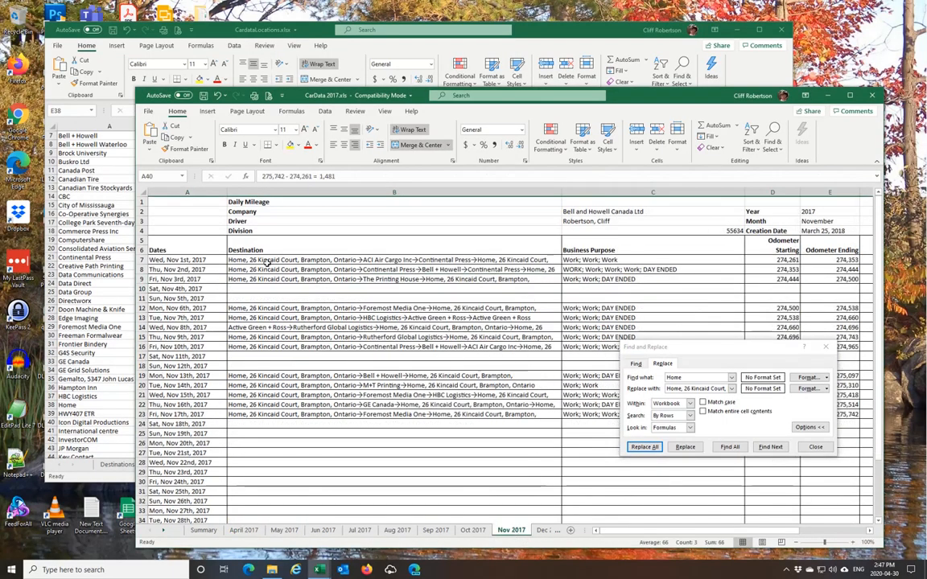
click(272, 260)
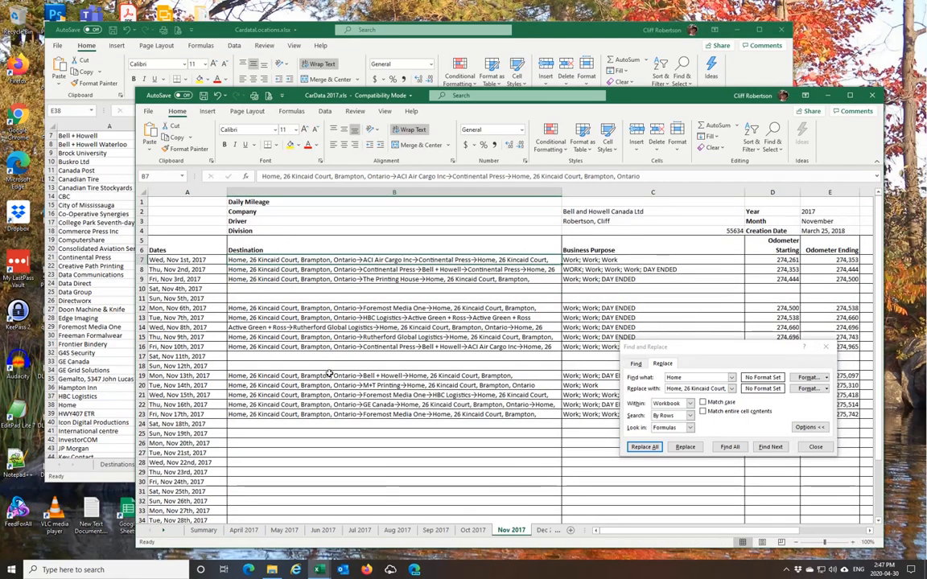
click(243, 531)
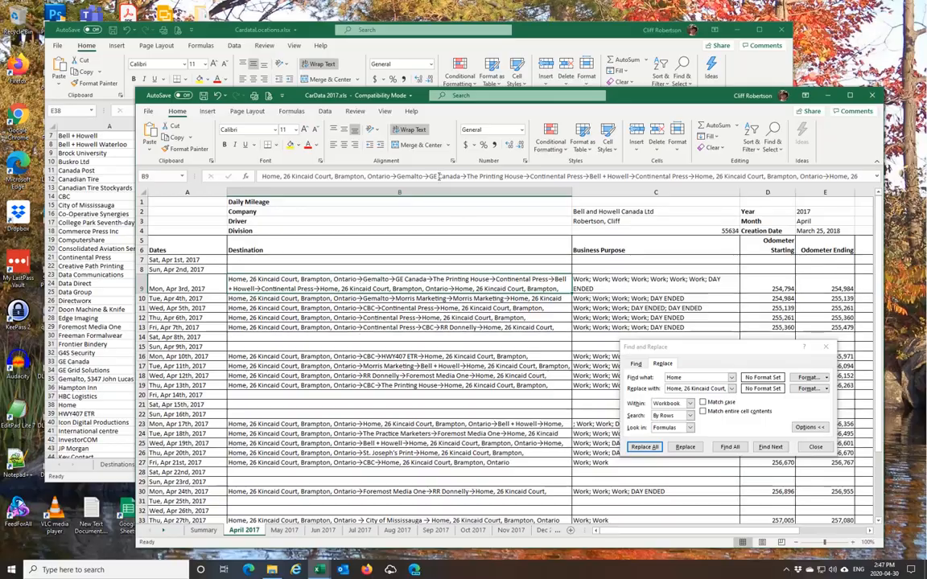
Set the search text to "Gemalto" from B9 and the replacement to the full joined Gemalto address from E35 in CardataLocations.xlsx.
double_click(399, 174)
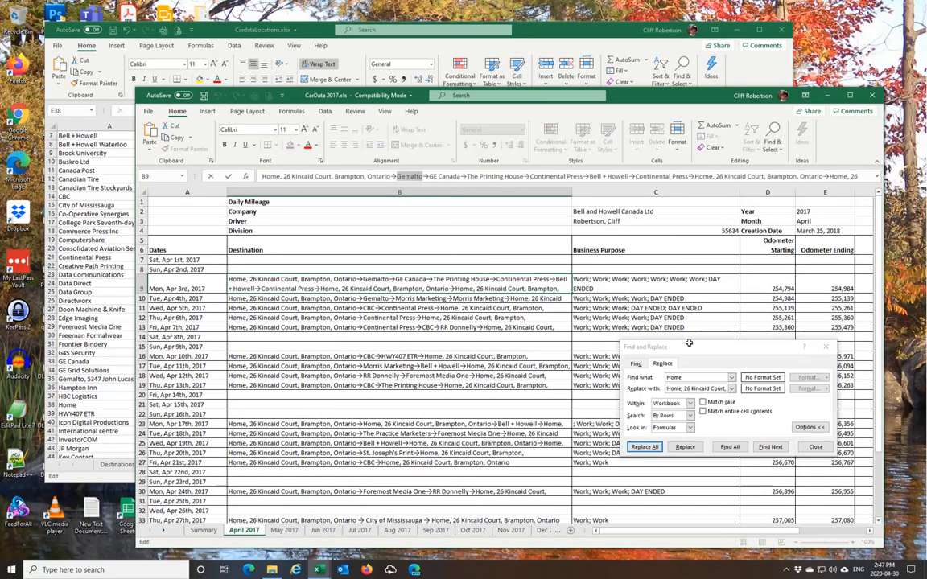
key(ctrl+h)
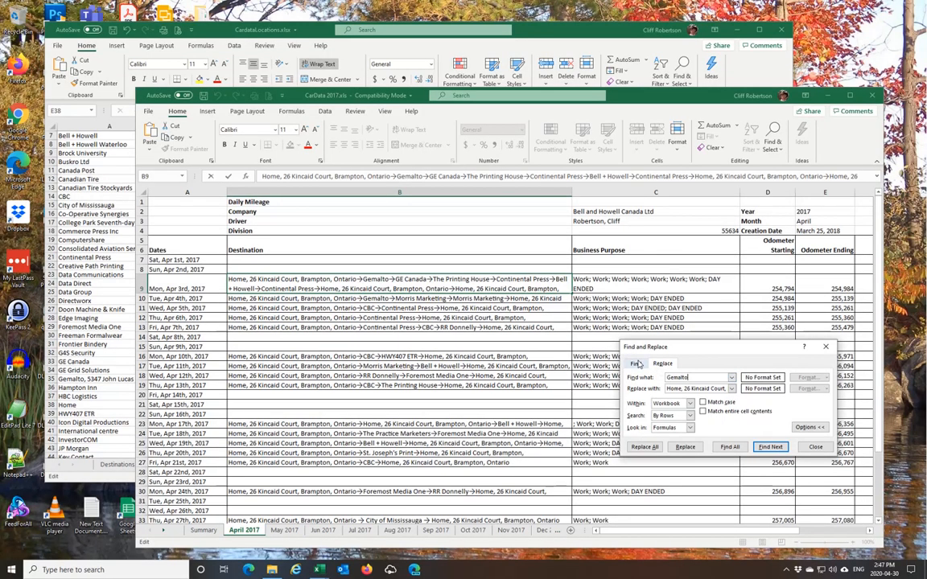
click(410, 29)
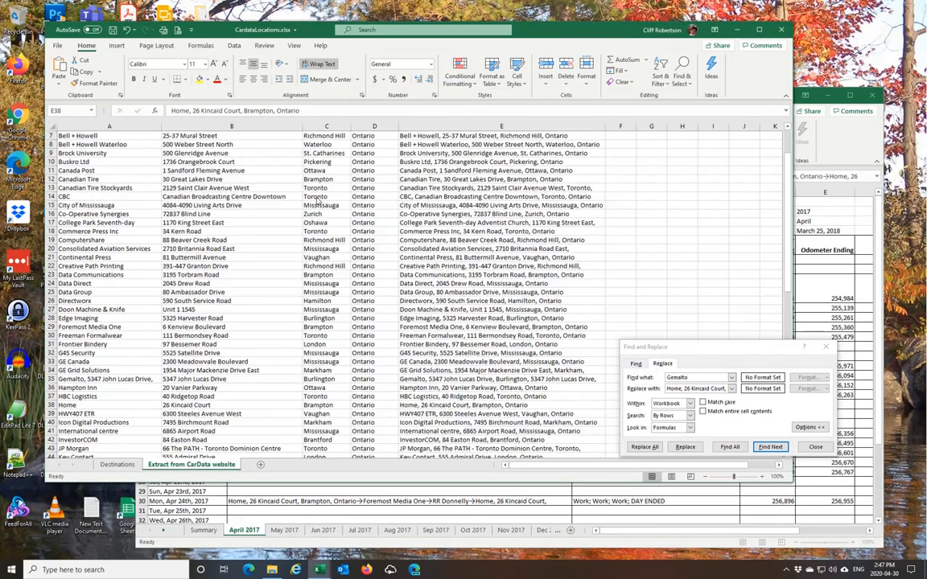
scroll(143, 264, down, 1)
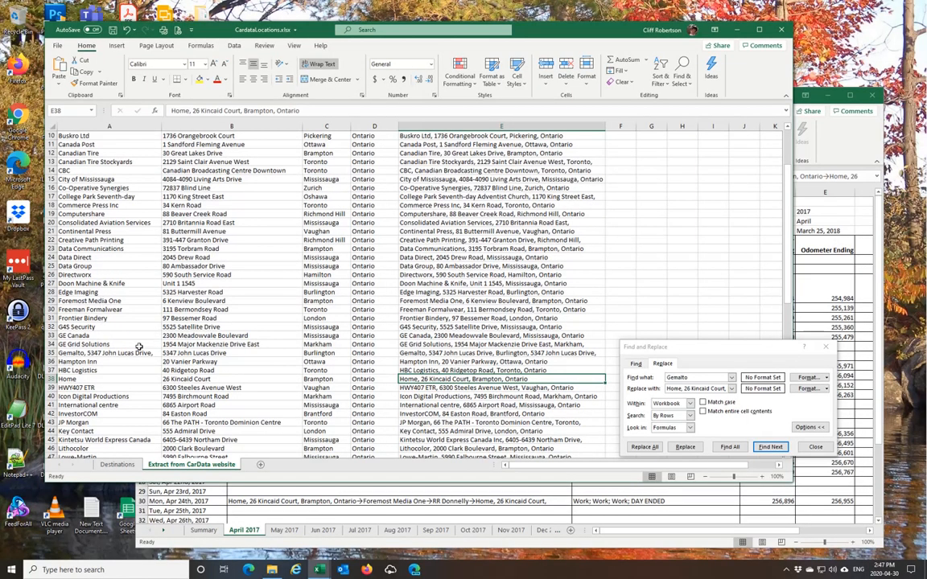
click(418, 351)
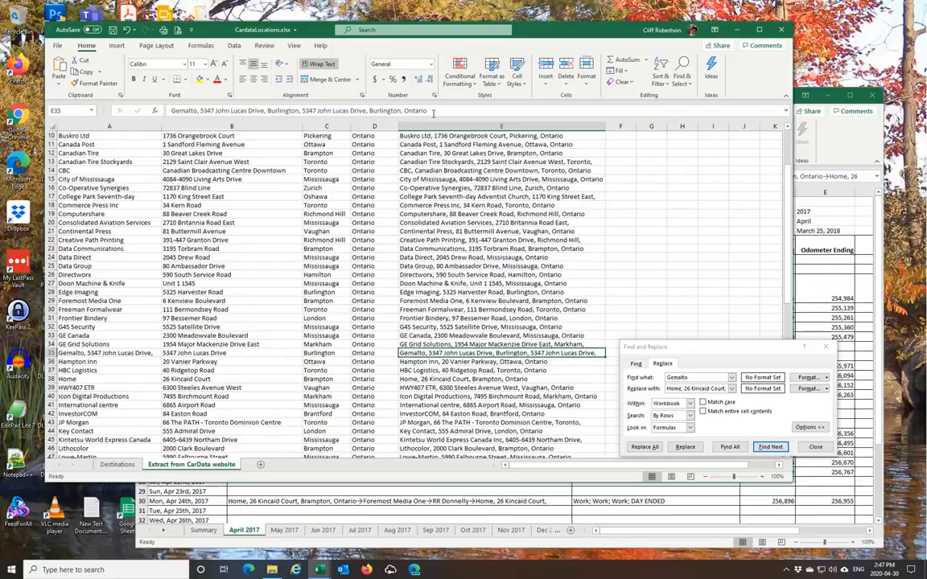
drag(427, 110, 160, 102)
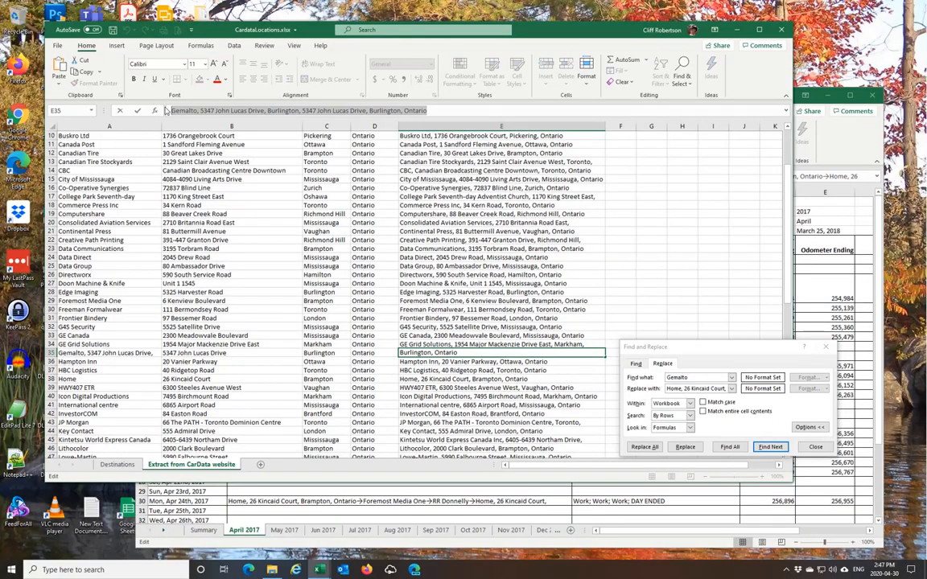
click(725, 389)
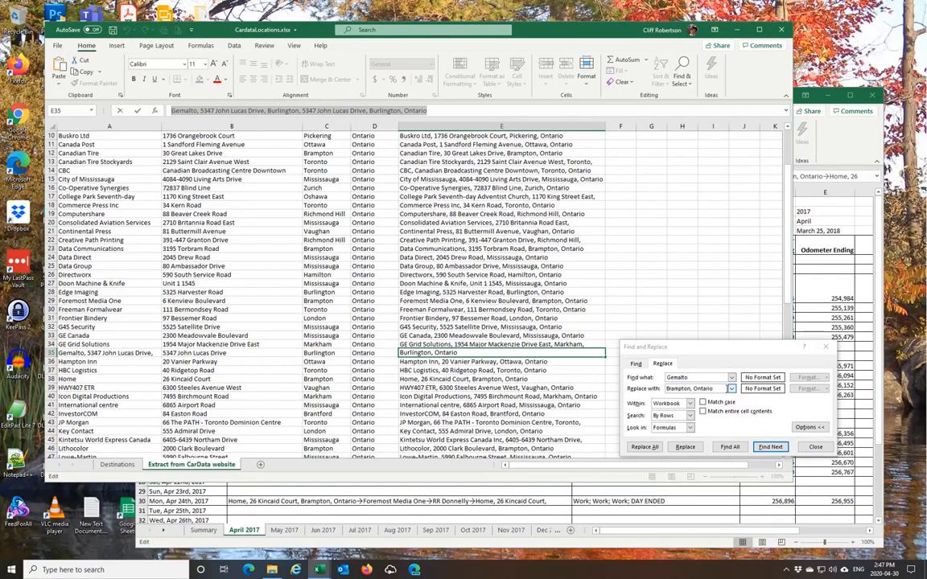
drag(720, 388, 636, 391)
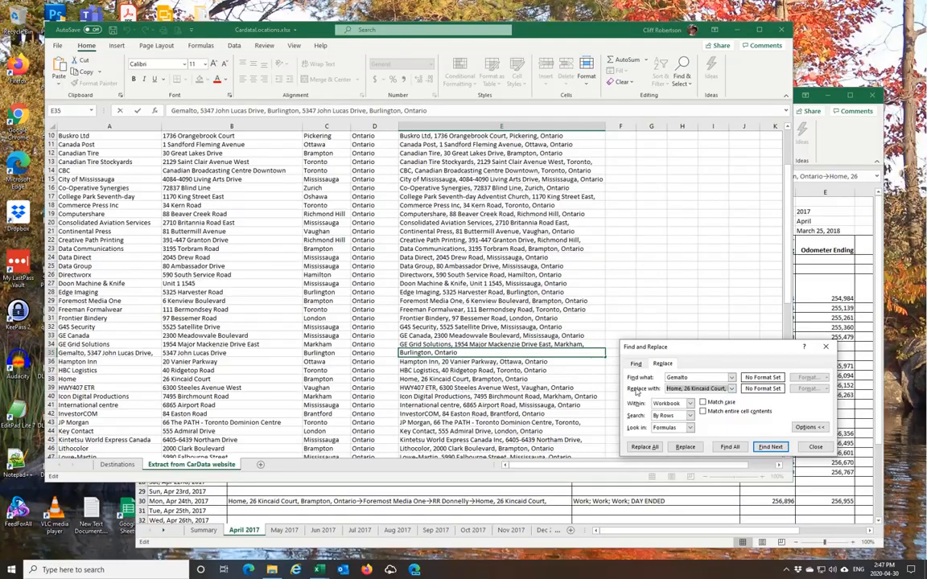
text(Burlington, Ontario)
Return to CarData 2017.xls and replace every "Gemalto" in the workbook with its full address.
click(830, 152)
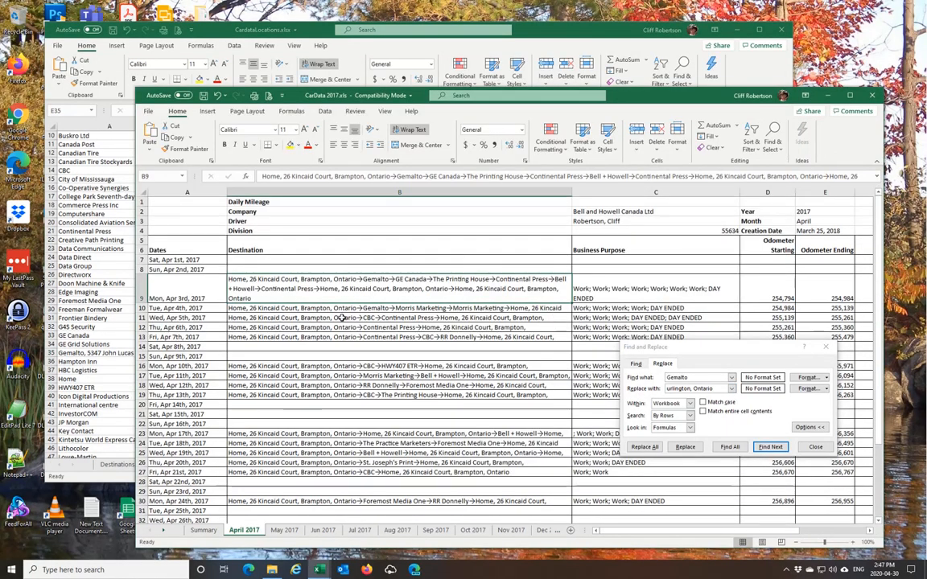
click(645, 447)
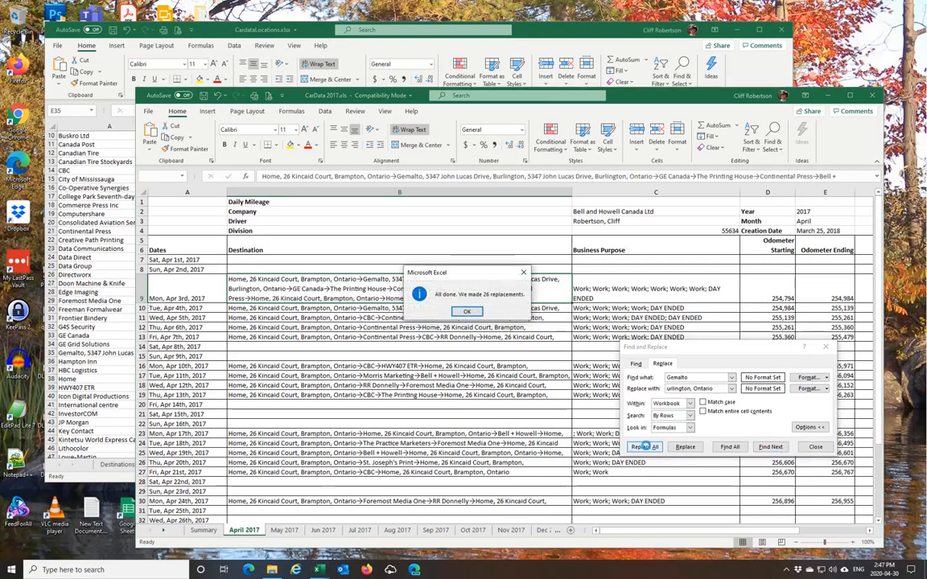
click(467, 311)
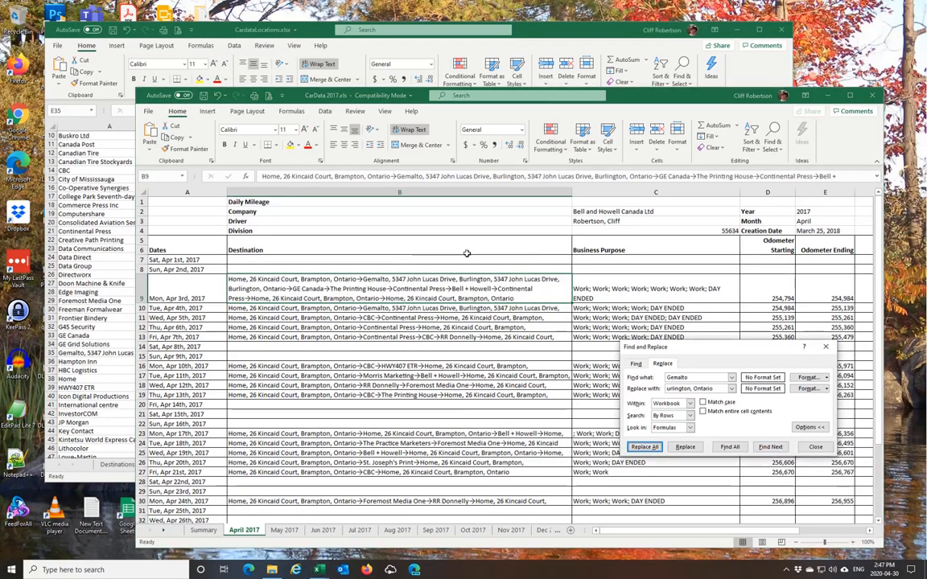
click(539, 30)
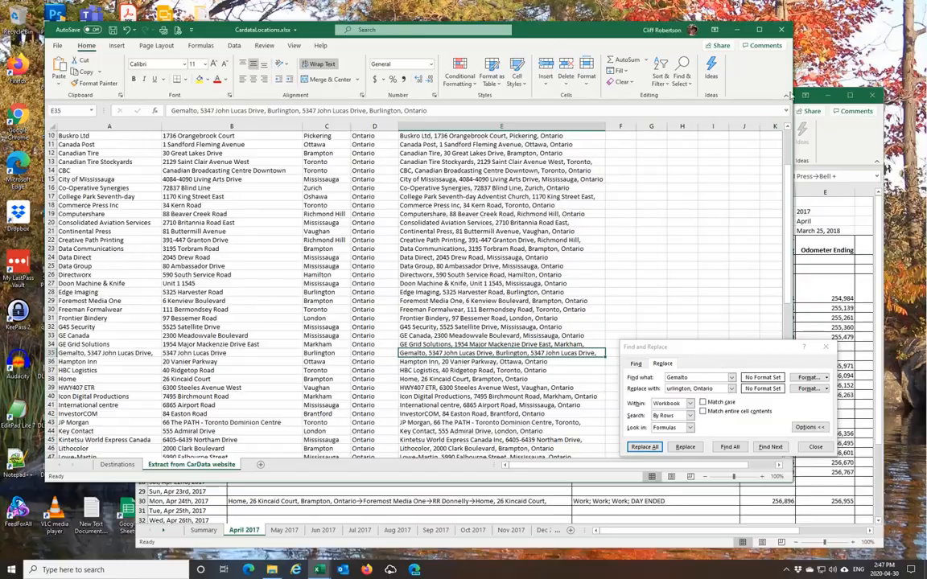
click(852, 133)
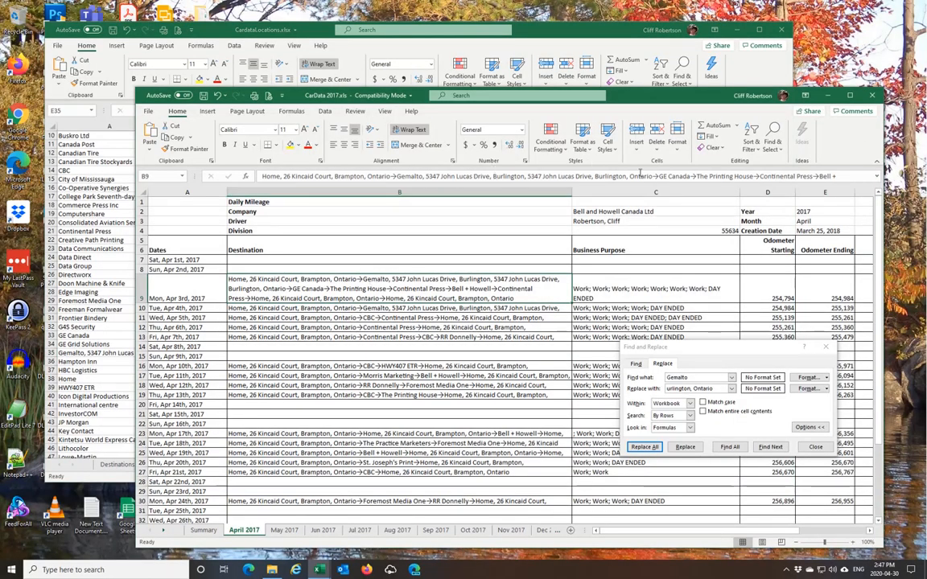
Set the search text to "GE Canada" from B9 and the replacement to the full joined GE Canada address from E33 in CardataLocations.xlsx.
drag(660, 177, 686, 174)
key(ctrl+c)
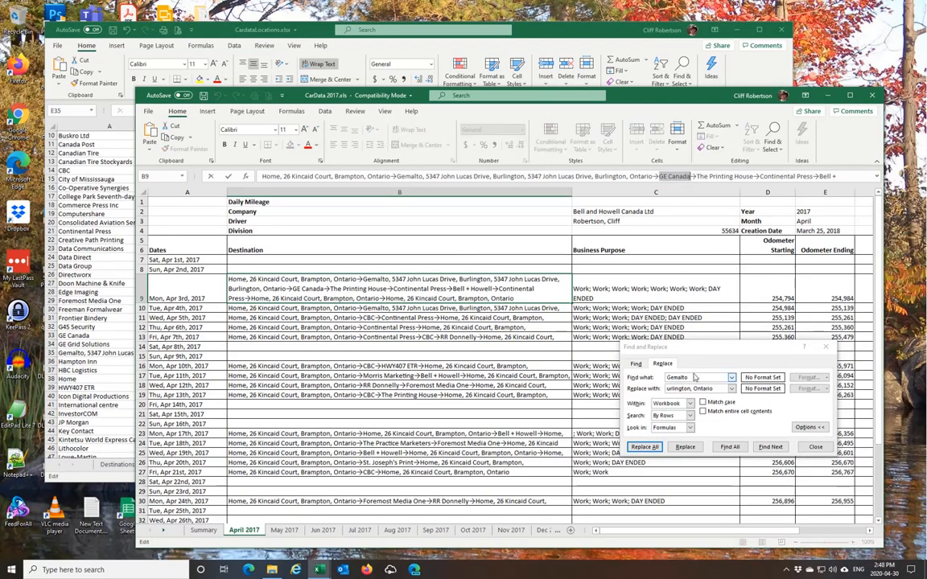
click(694, 378)
key(ctrl+v)
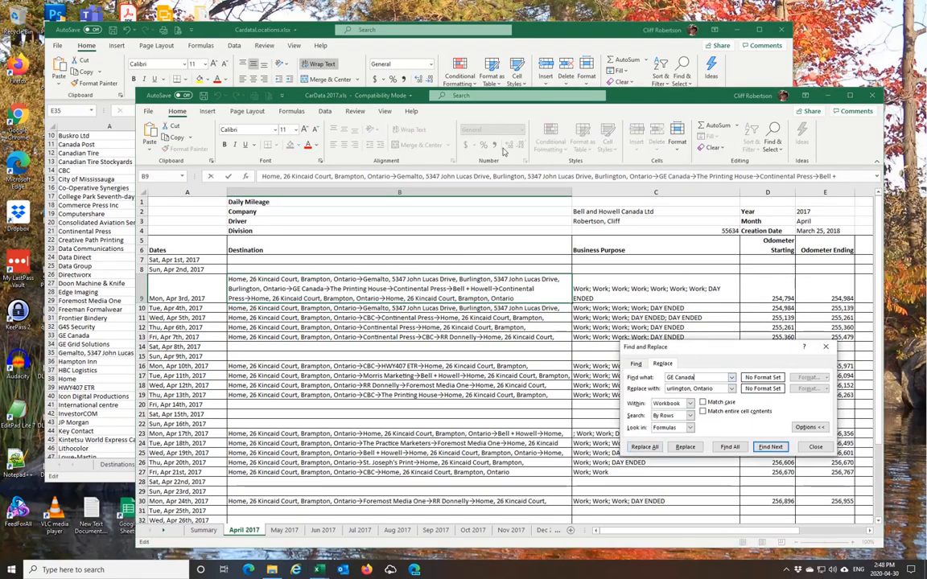
click(135, 283)
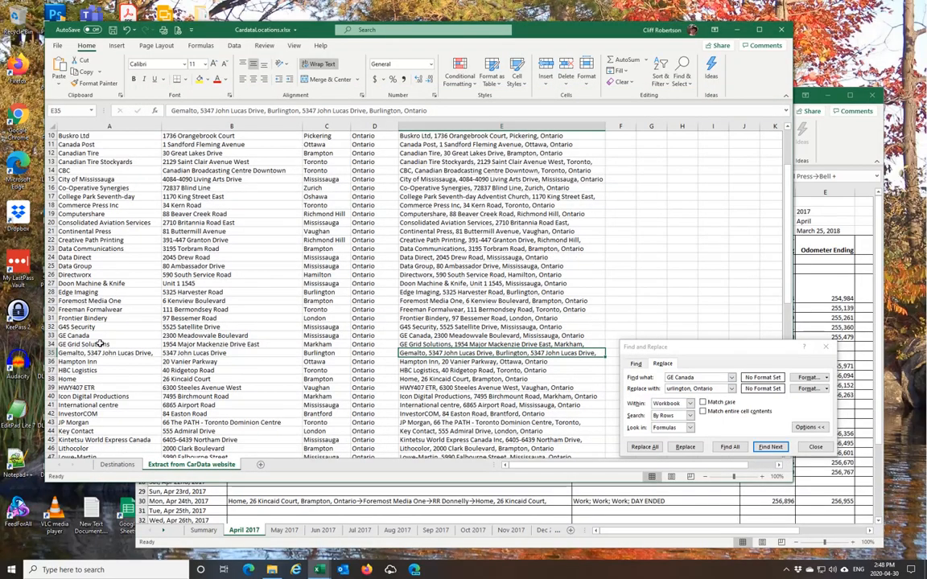
click(427, 337)
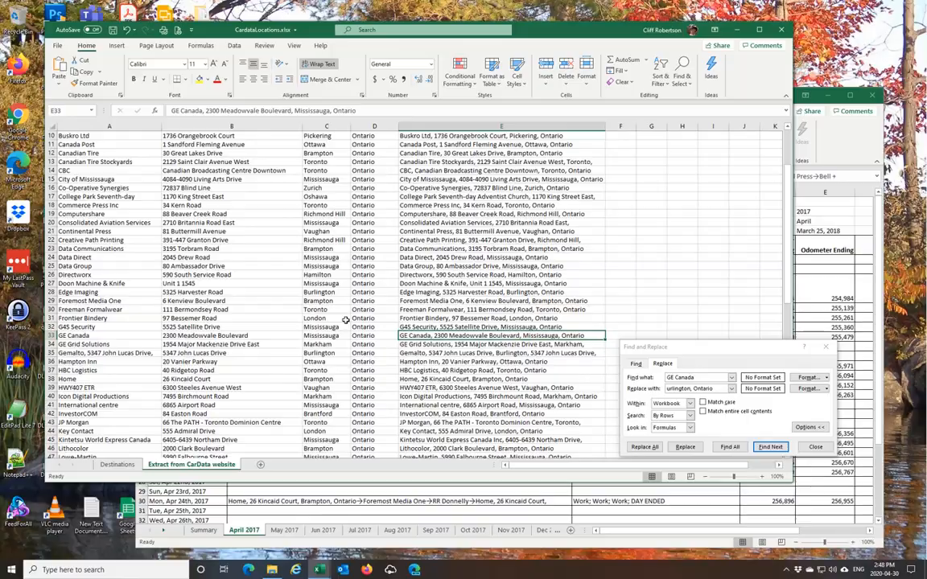
key(ctrl+c)
click(719, 388)
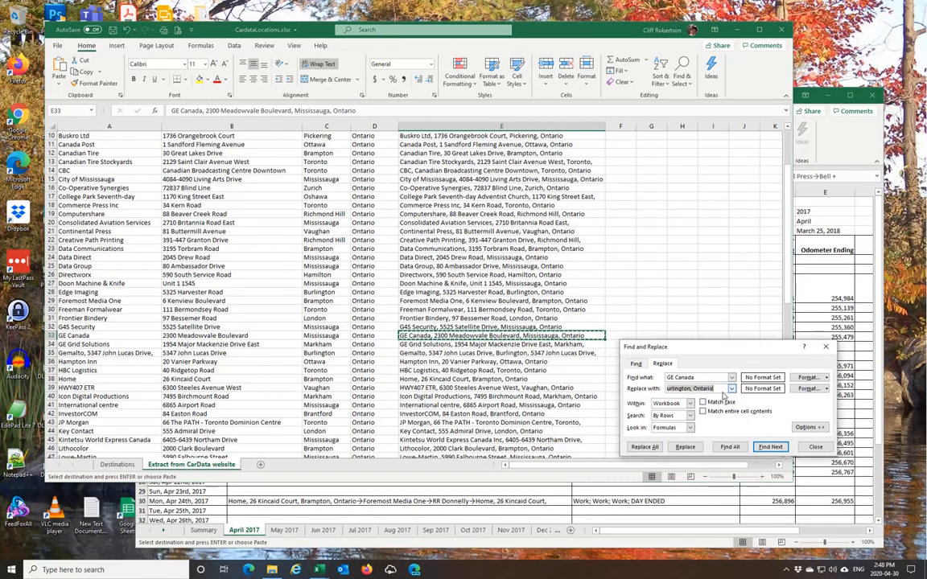
key(ctrl+v)
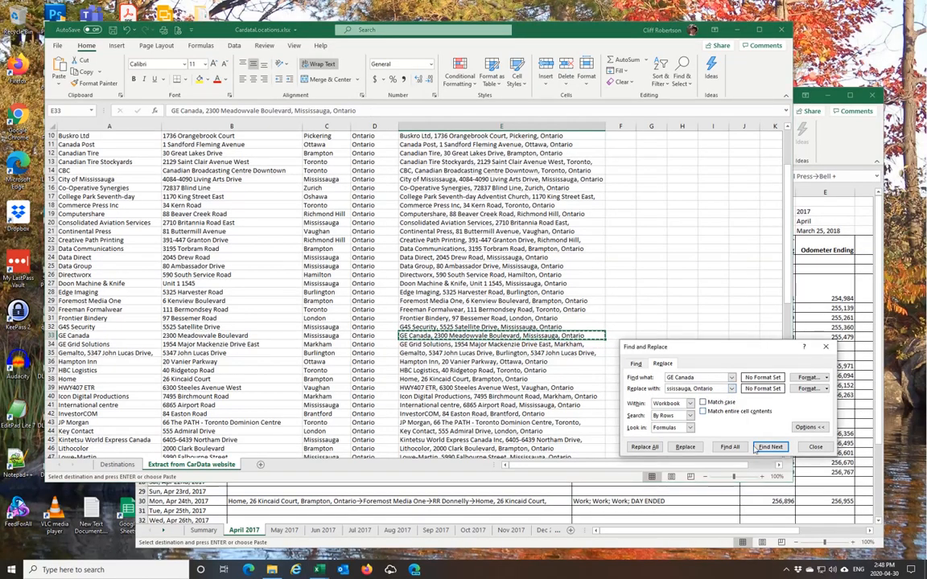
Replace every "GE Canada" throughout CarData 2017.xls with its full address.
click(644, 448)
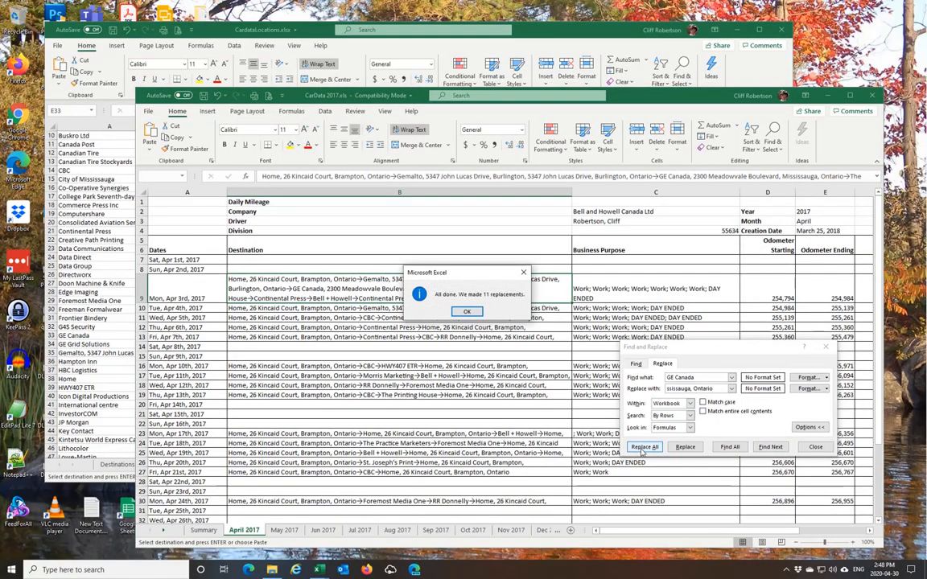
click(465, 313)
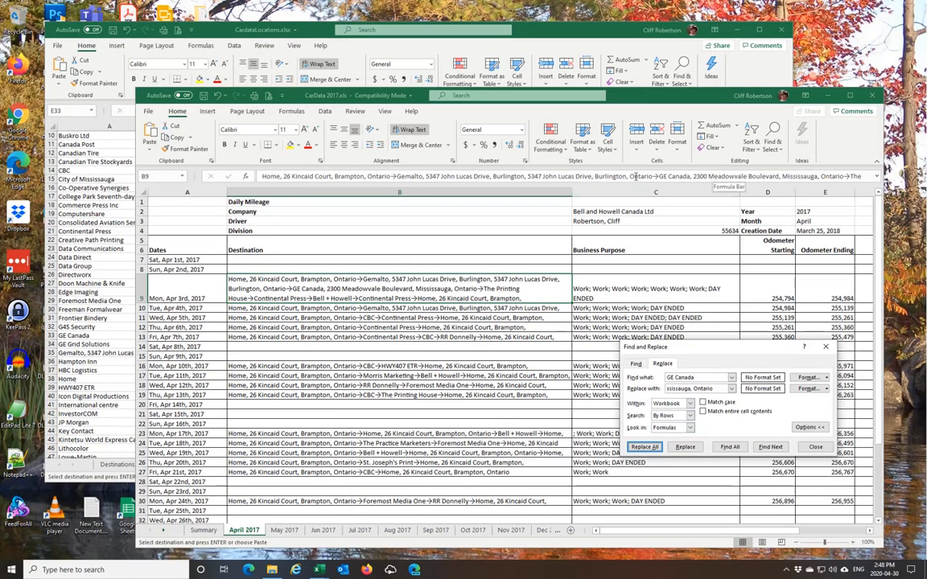
key(alt+Tab)
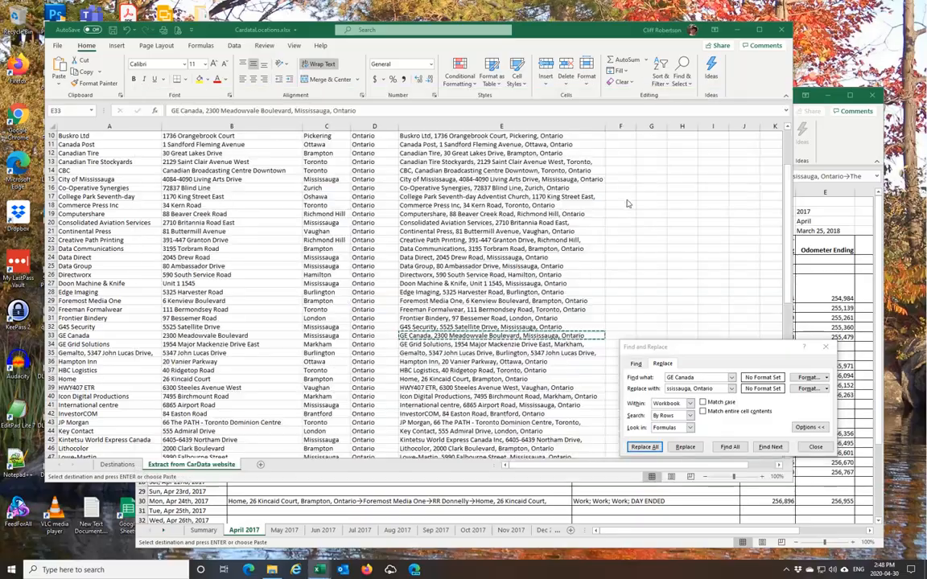
key(alt+Tab)
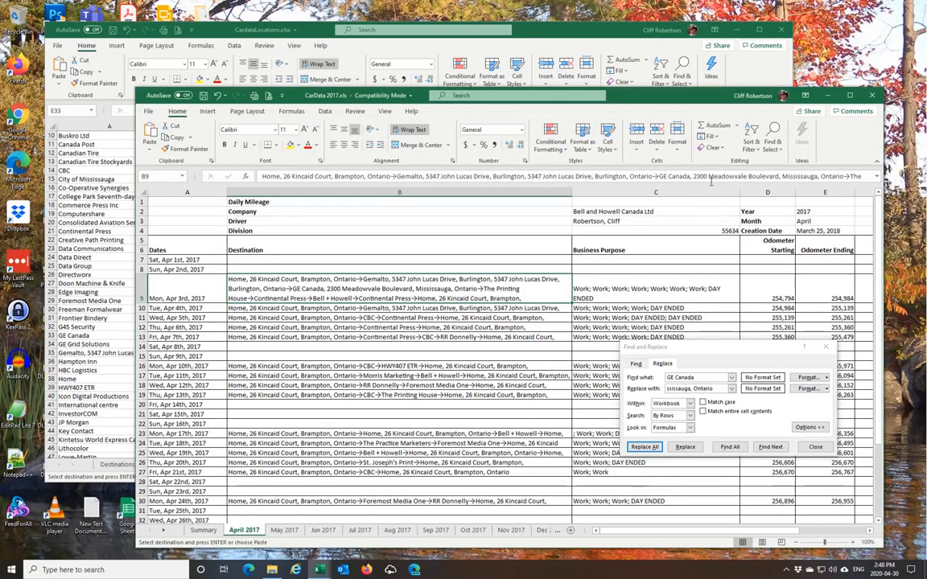
Expand the formula bar to show all of B9 and set the search text to "The Printing House" copied from that cell.
click(662, 177)
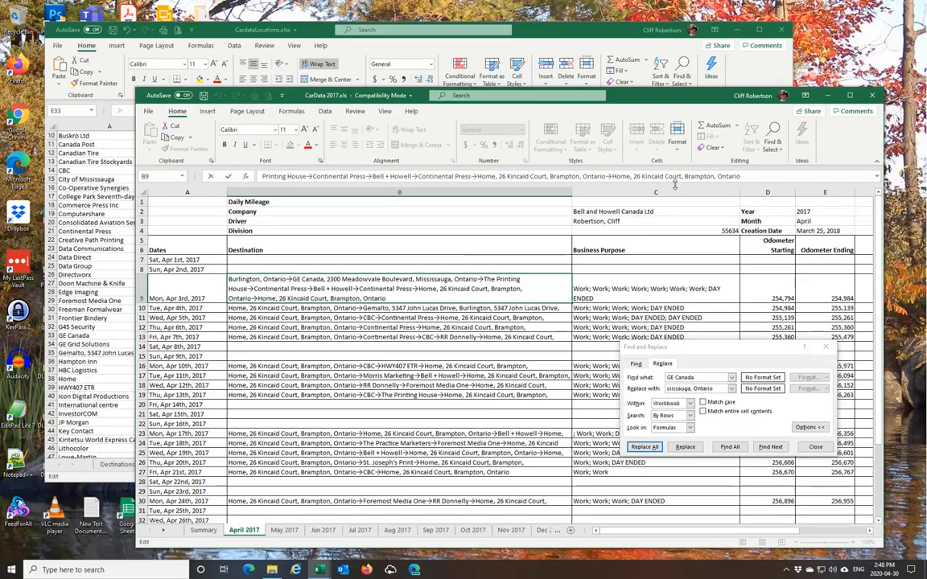
key(ctrl+shift+u)
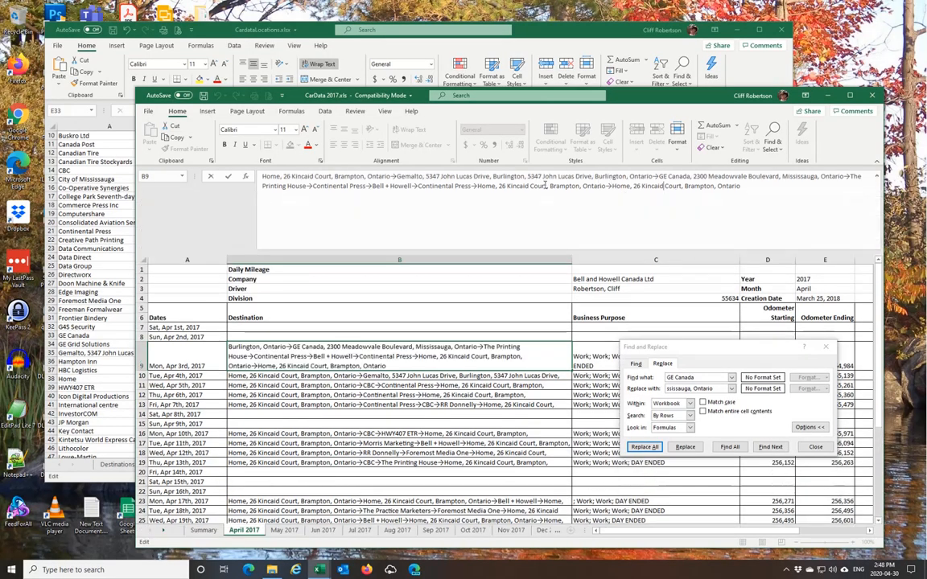
click(364, 356)
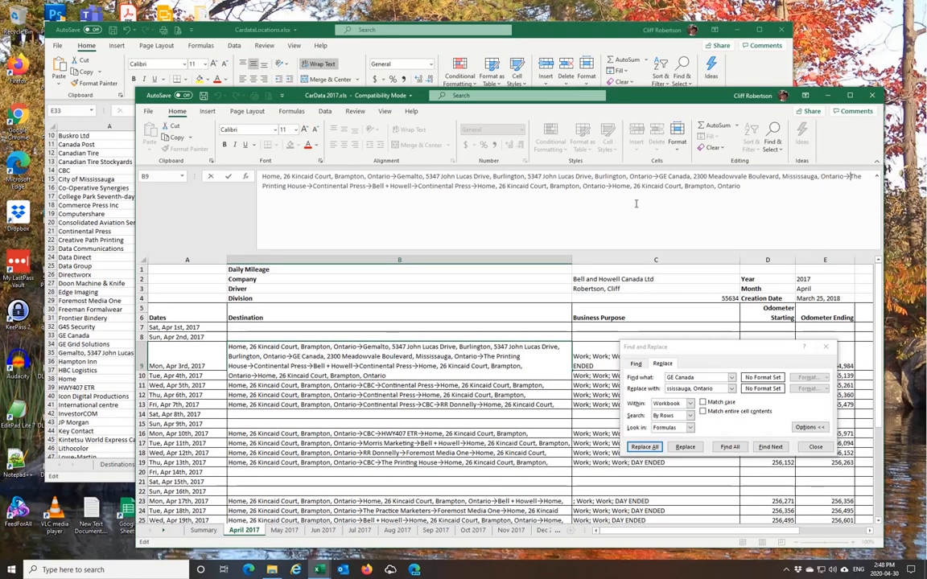
drag(851, 176, 305, 187)
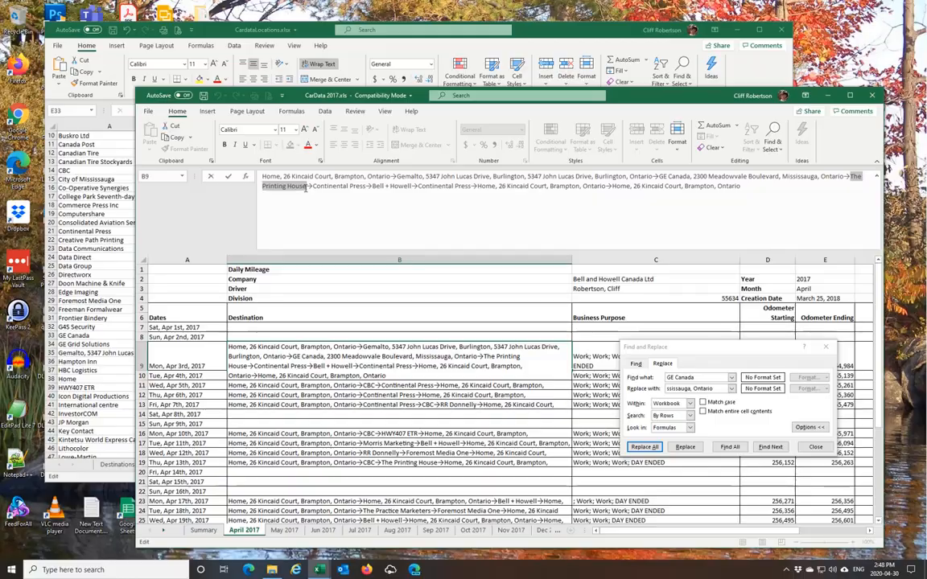
key(ctrl+c)
click(707, 375)
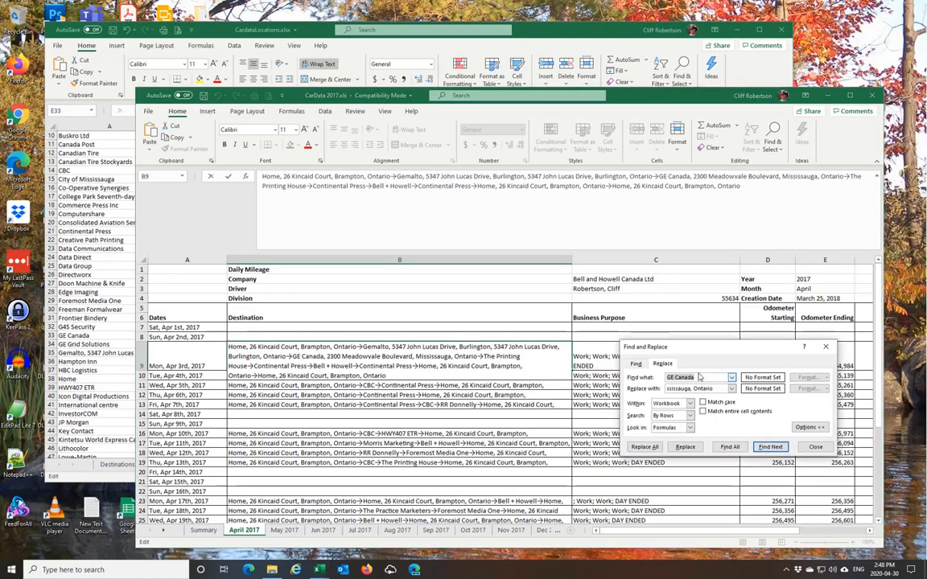
key(ctrl+v)
Set the replacement text to the full joined address of The Printing House from E72 in CardataLocations.xlsx.
key(alt+Tab)
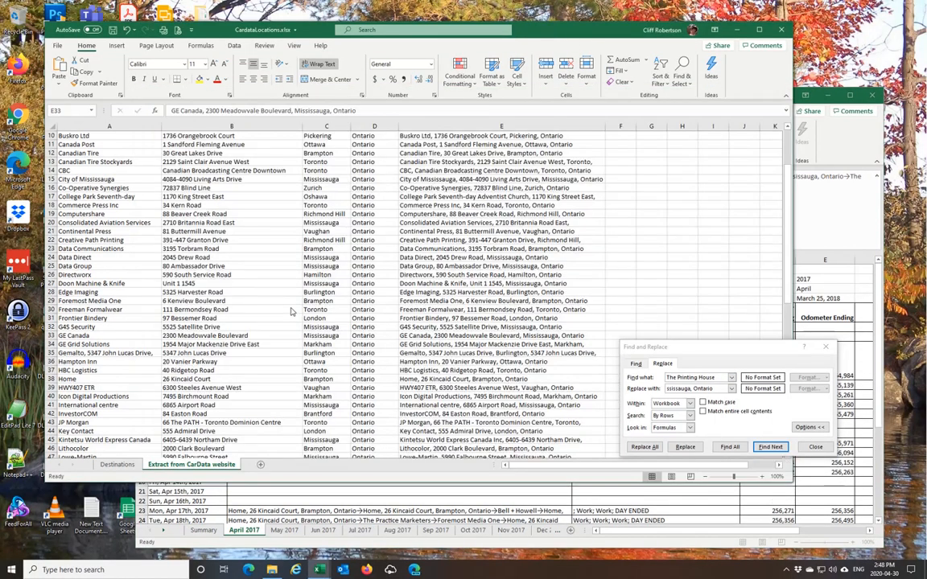
scroll(146, 367, down, 10)
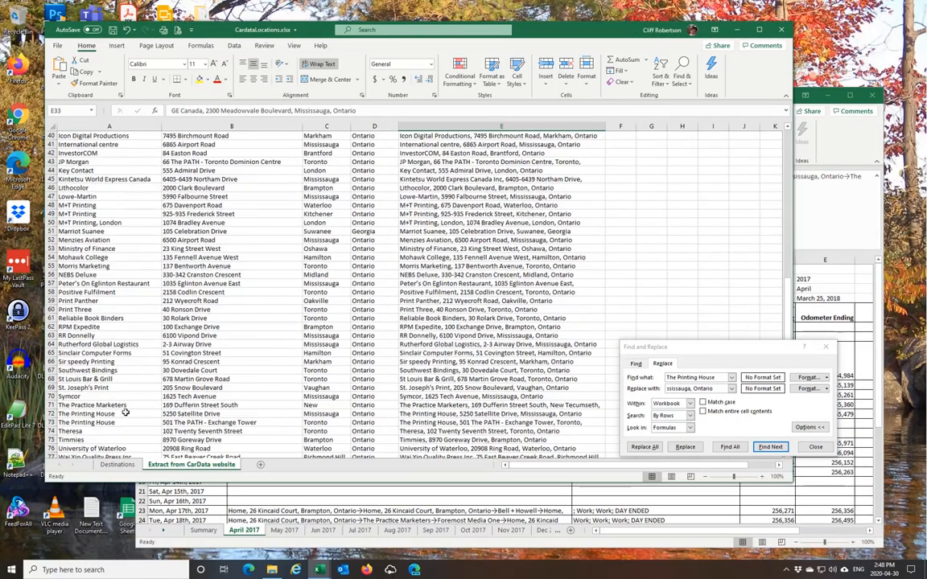
click(427, 413)
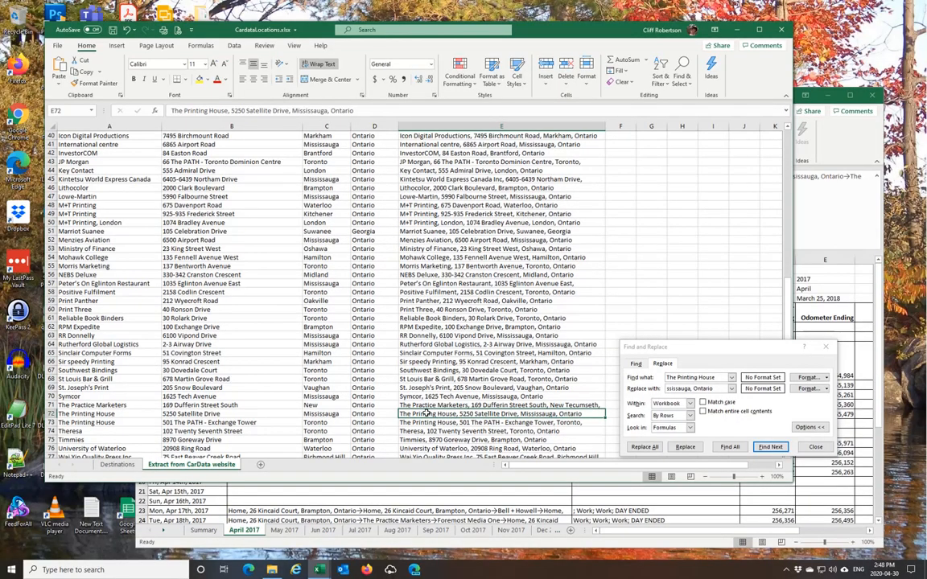
key(ctrl+c)
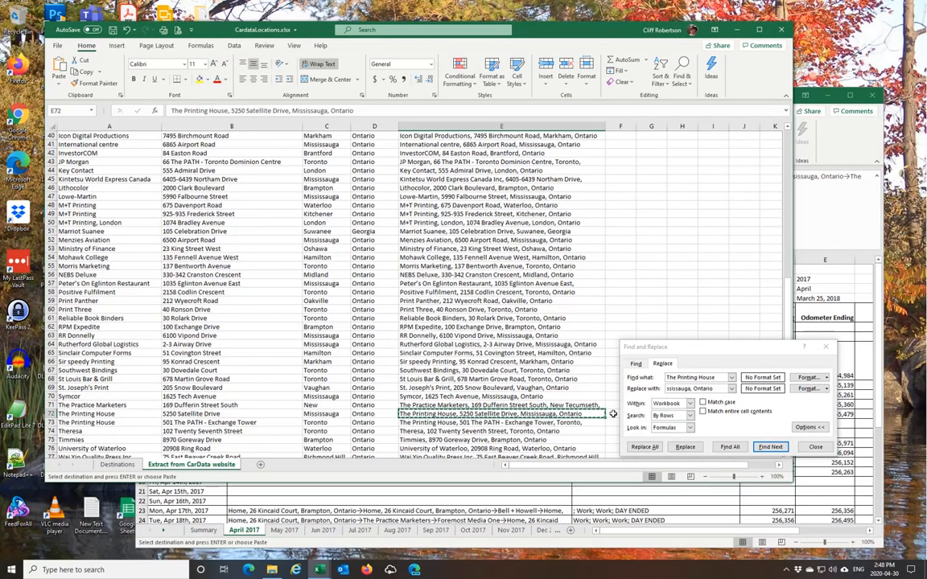
click(720, 389)
drag(720, 390, 643, 392)
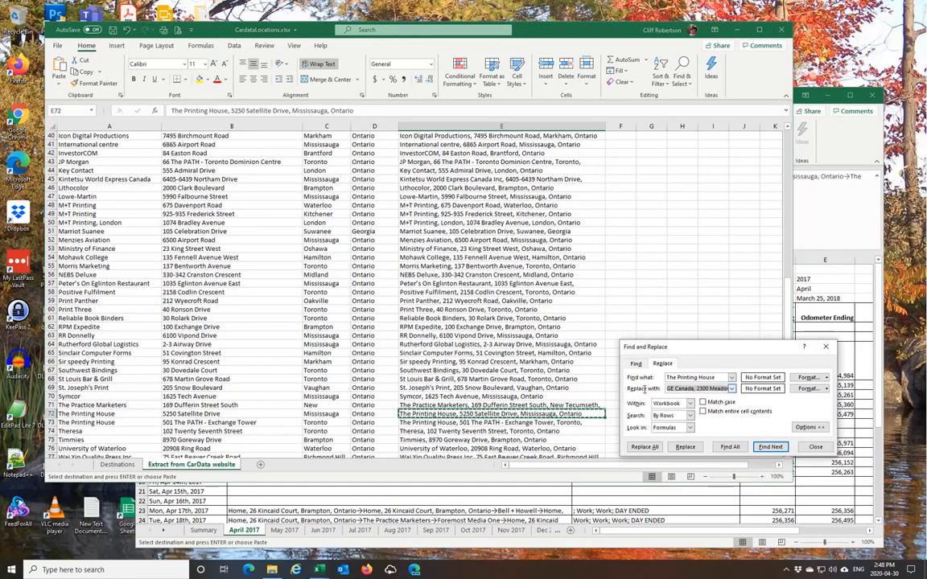
key(ctrl+v)
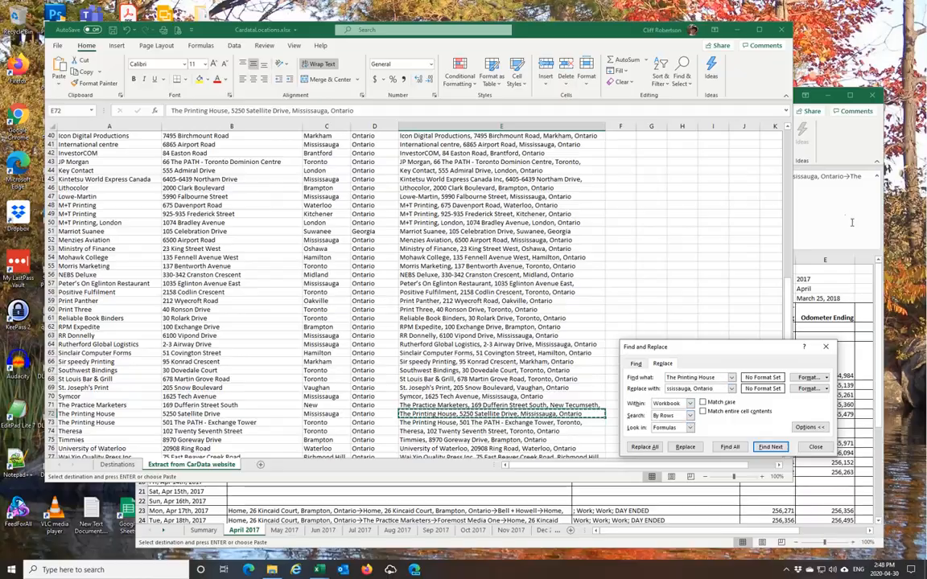
Try to replace every "The Printing House" with its full address, and undo the replacement made in CardataLocations.xlsx.
click(823, 209)
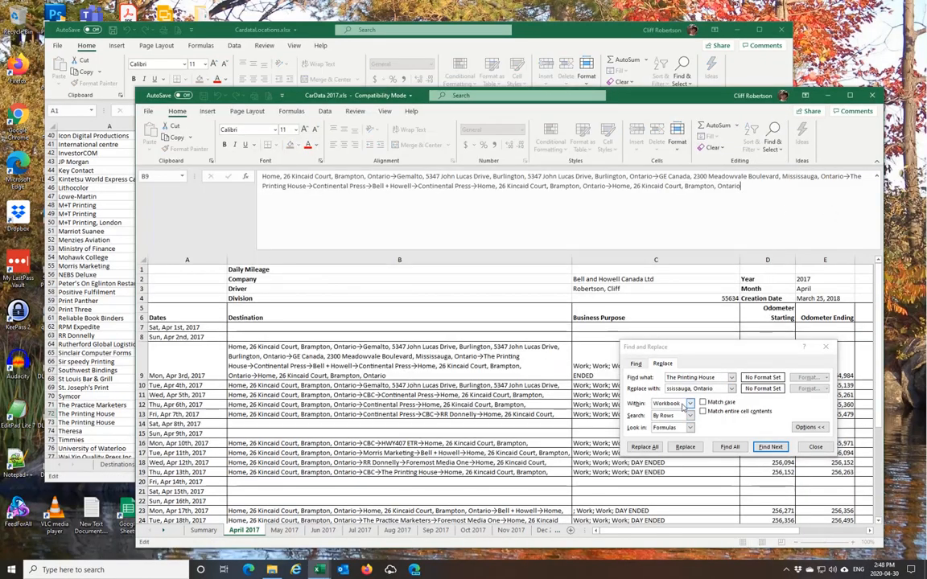
click(644, 447)
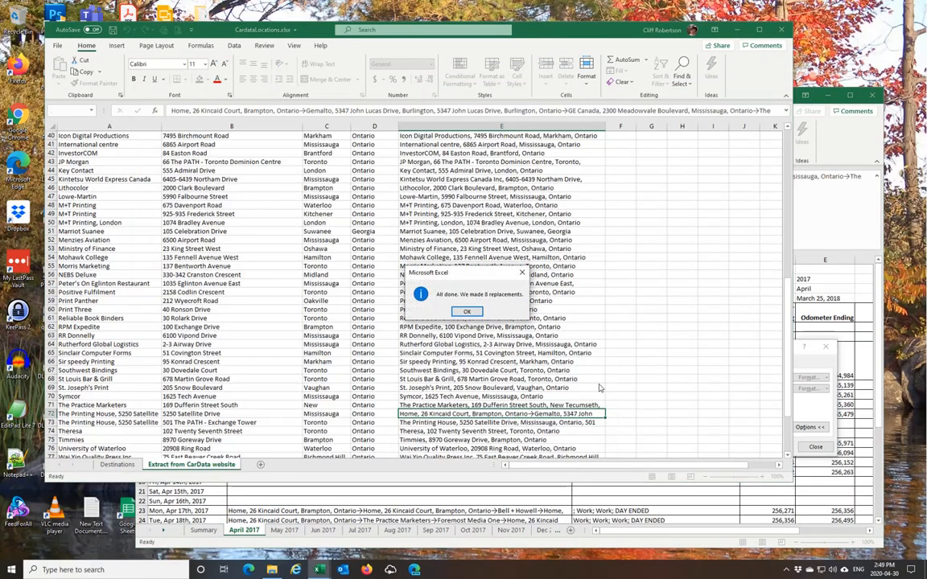
click(467, 312)
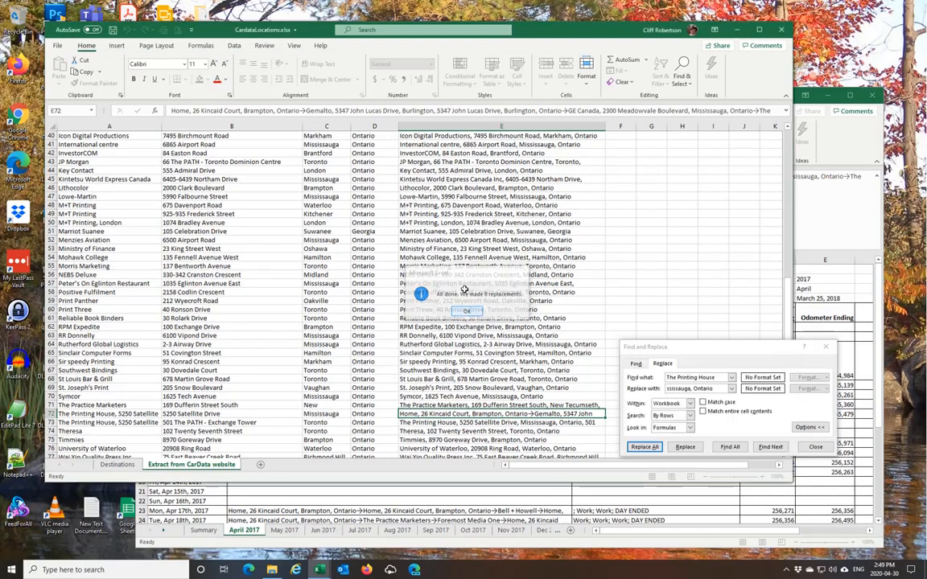
click(126, 31)
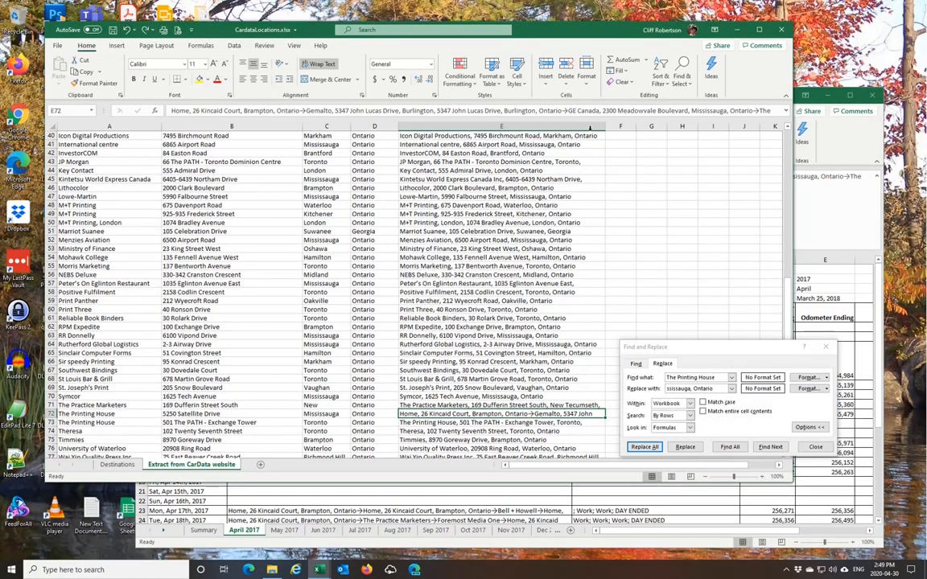
Return to CarData 2017.xls and replace every "The Printing House" in the workbook with its full address.
click(857, 167)
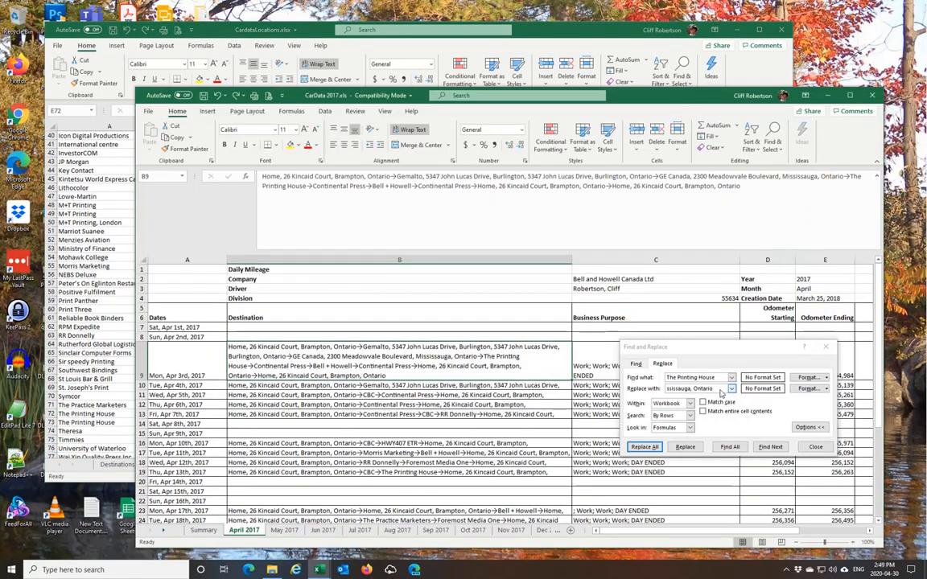
click(644, 447)
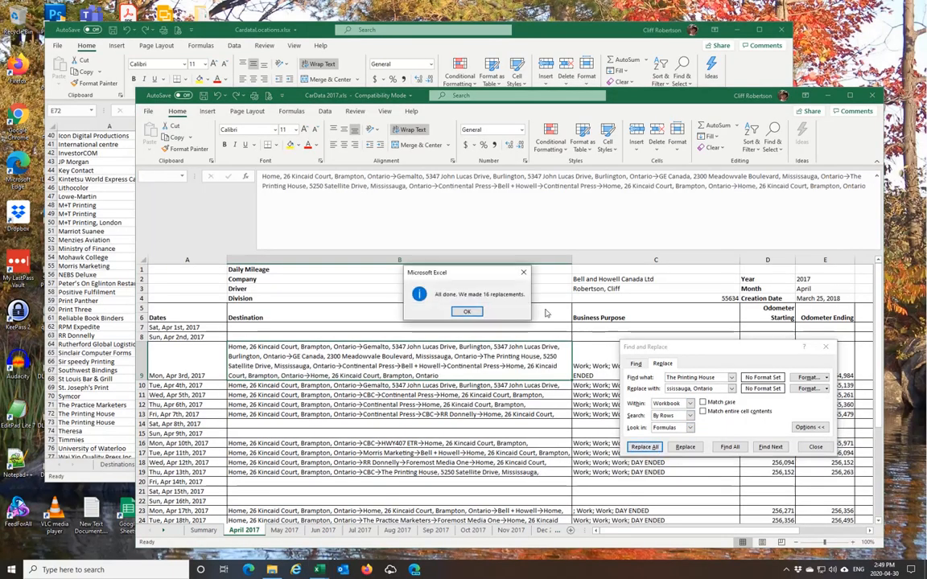
click(467, 310)
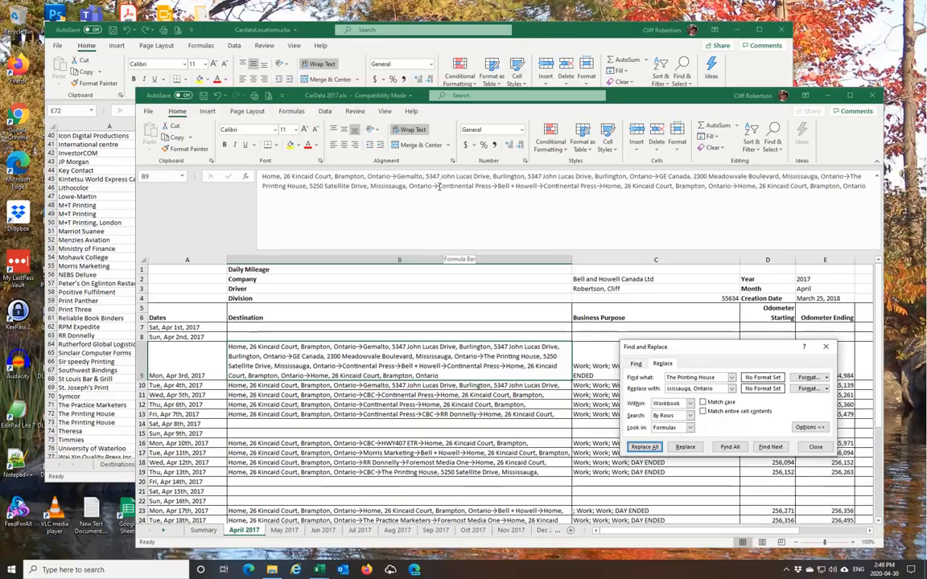
Set the search text to "Continental Press" copied from the destination text in B9.
drag(438, 186, 493, 186)
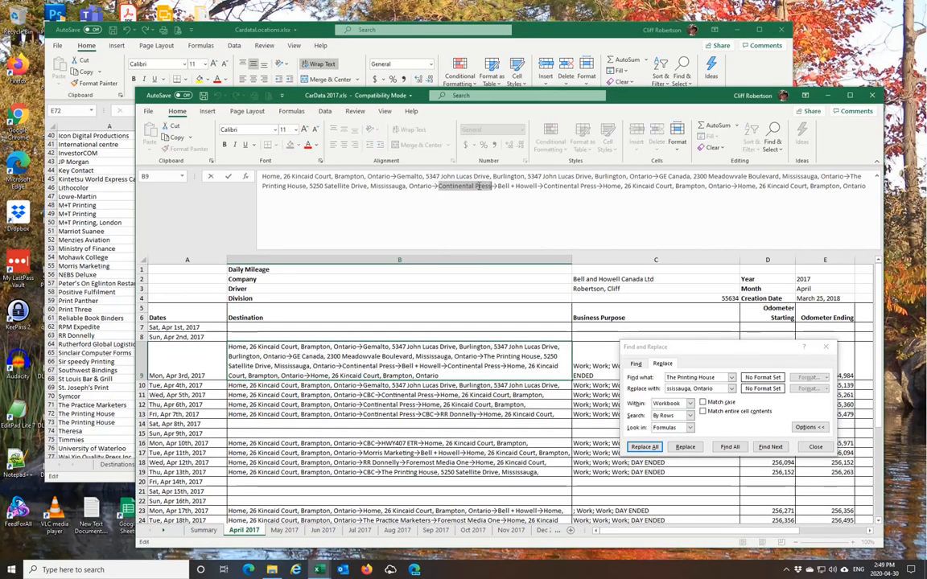
click(719, 379)
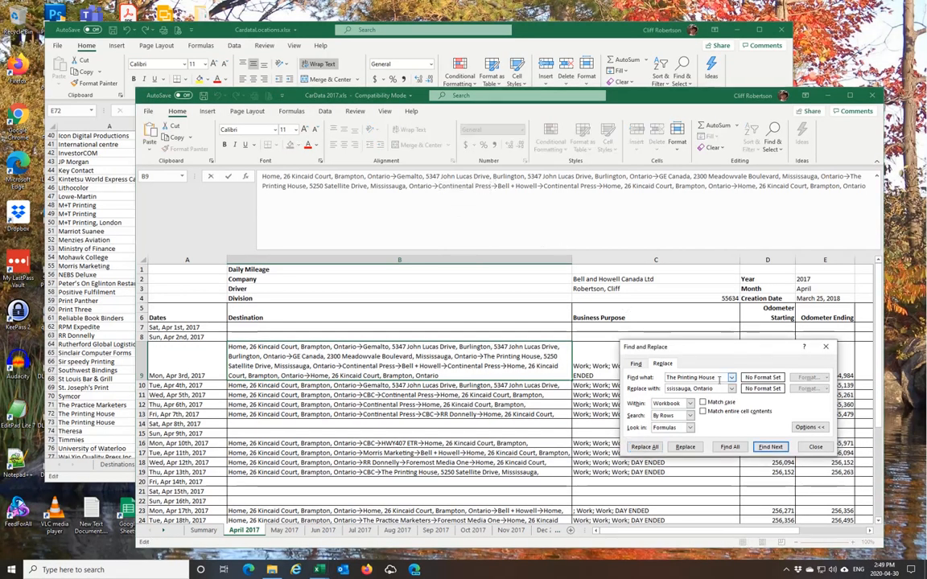
drag(681, 383, 655, 378)
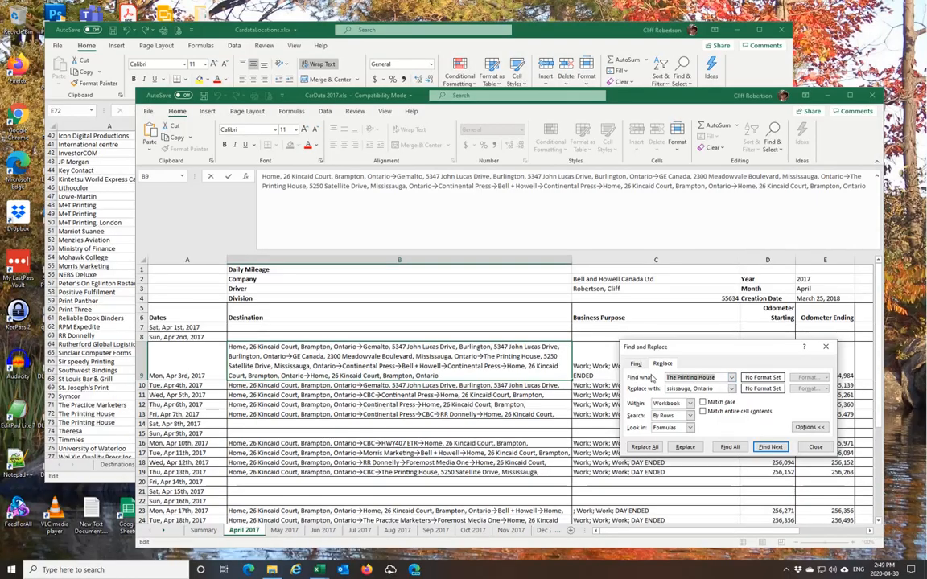
key(ctrl+v)
Set the replacement text to the full joined address of Continental Press from E21 in CardataLocations.xlsx.
click(540, 34)
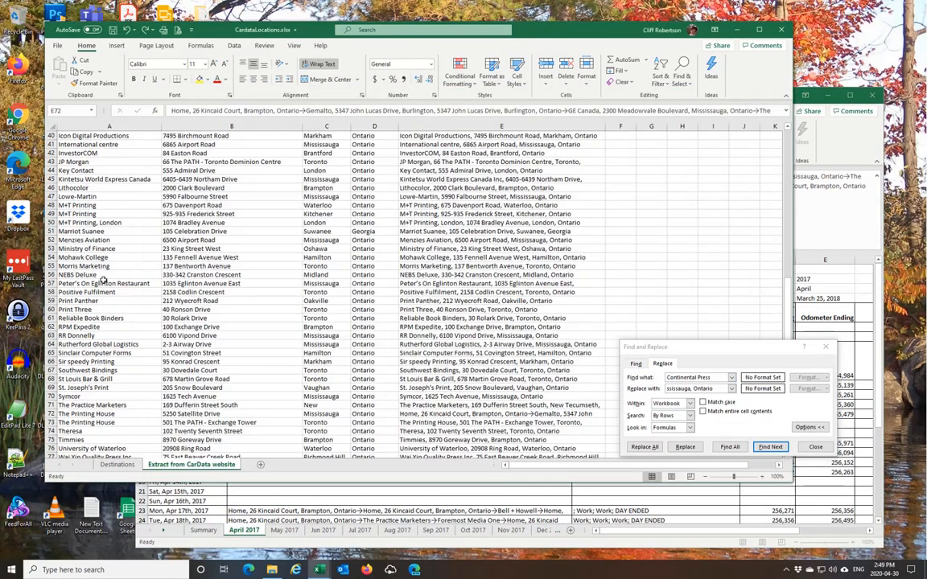
scroll(137, 258, up, 9)
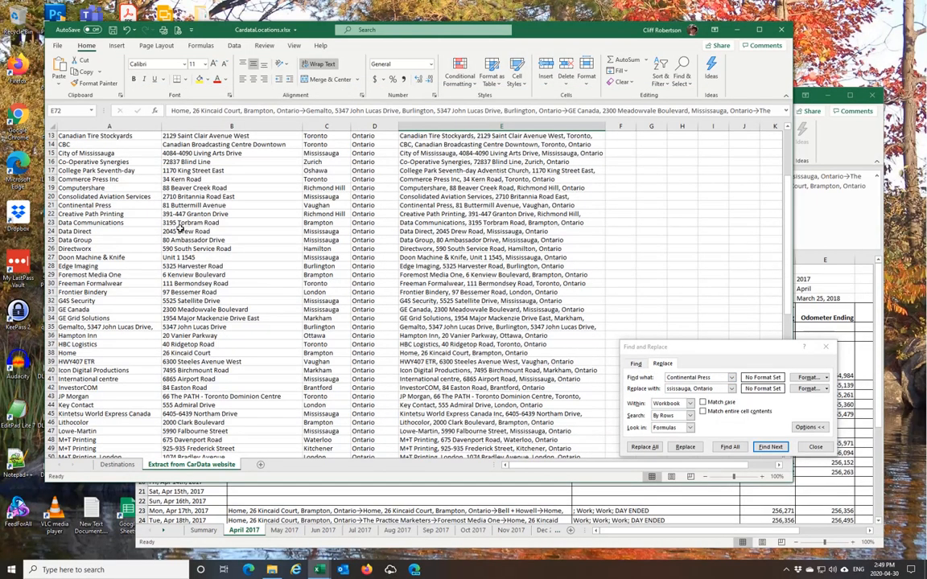
click(431, 206)
key(ctrl+c)
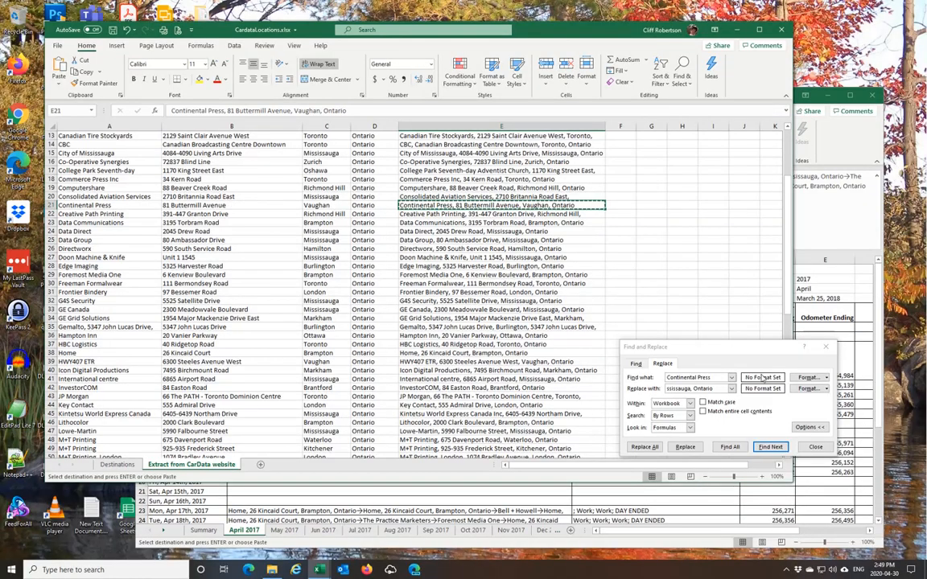
click(718, 388)
key(ctrl+a)
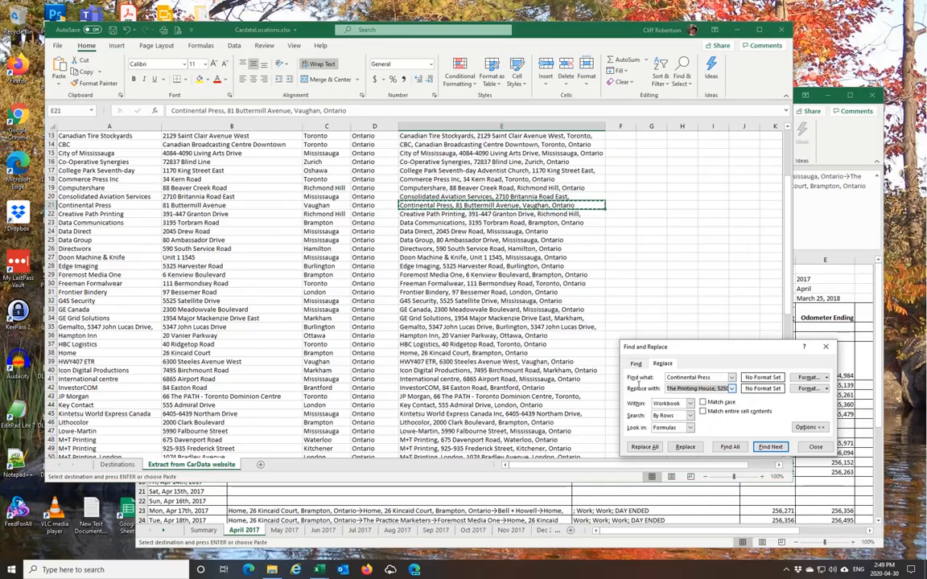
key(ctrl+v)
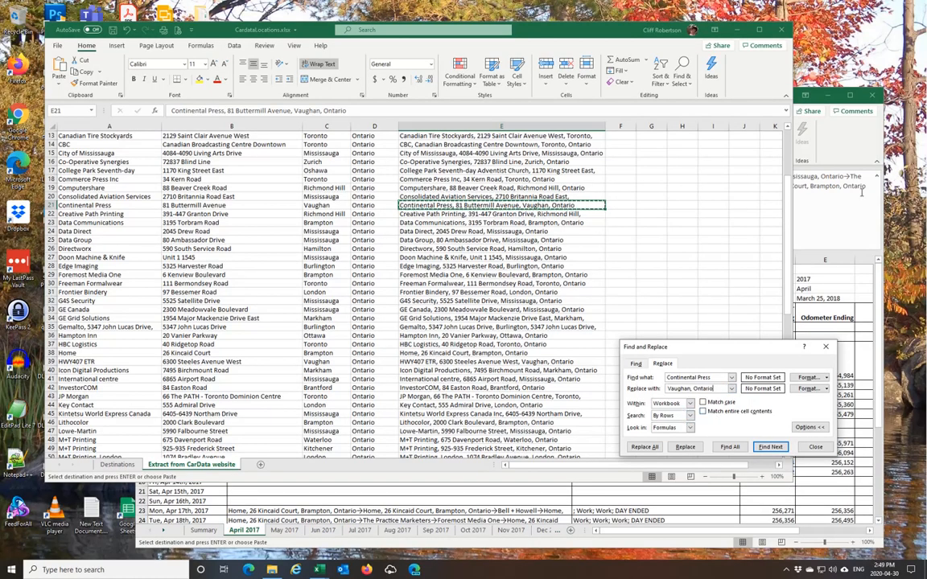
Try to replace every "Continental Press" with its full address, and undo the replacement made in CardataLocations.xlsx.
click(759, 452)
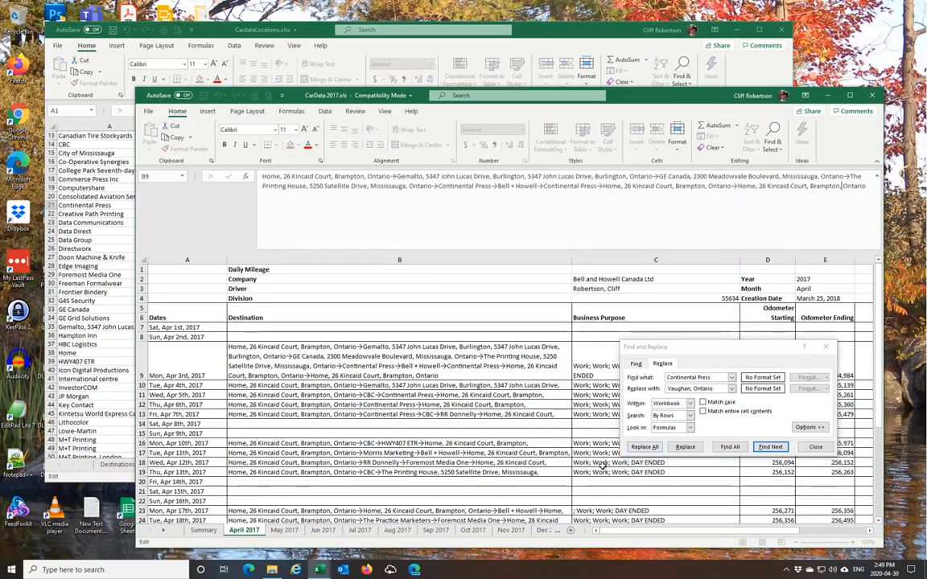
click(644, 447)
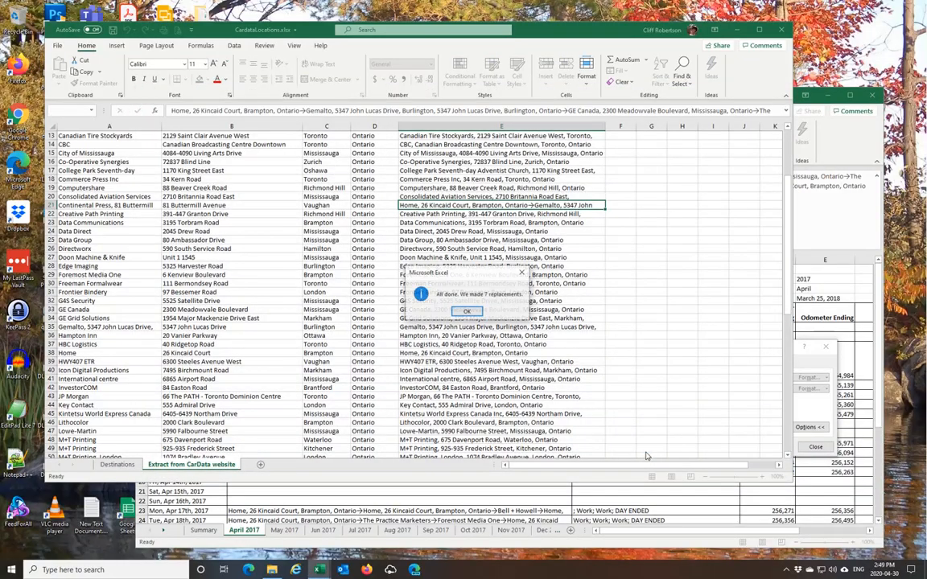
click(467, 312)
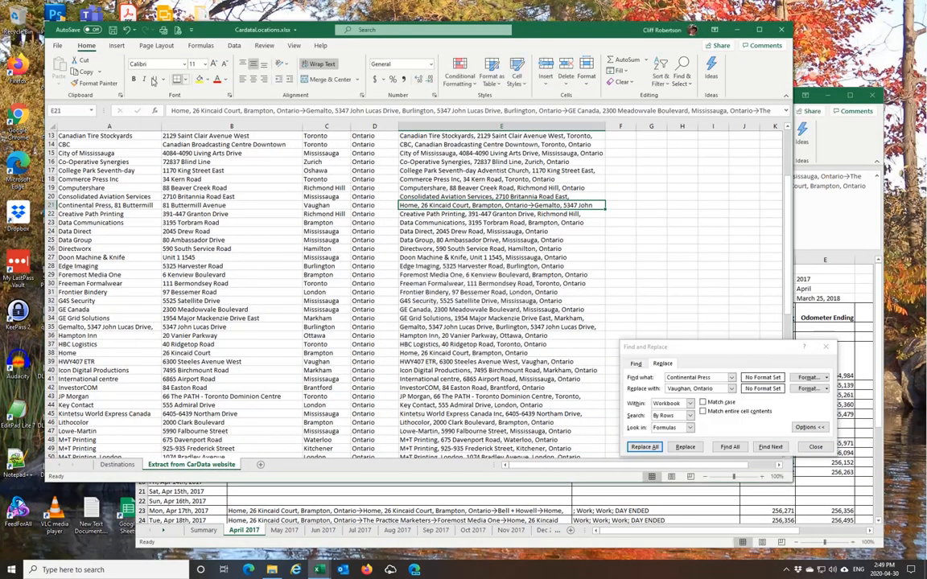
click(127, 31)
click(127, 30)
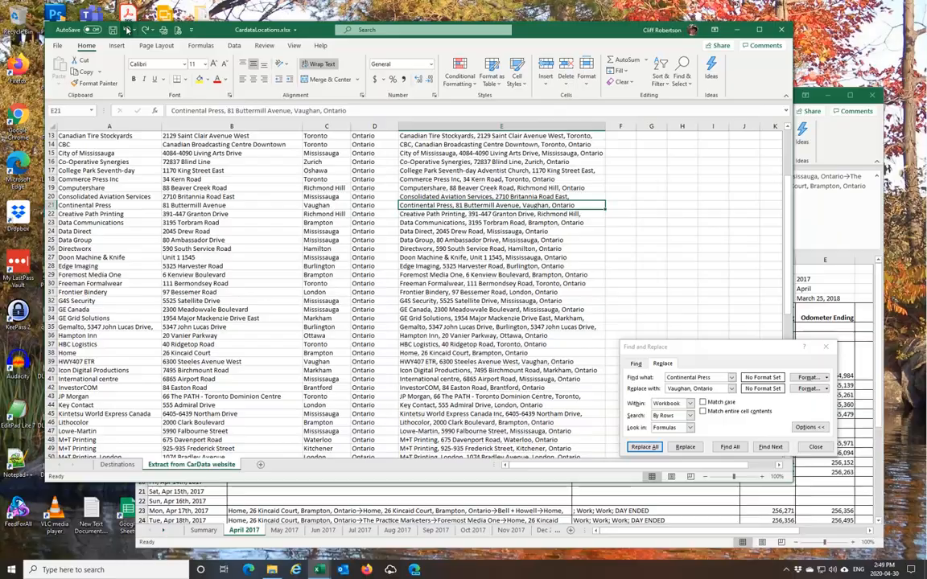
Return to CarData 2017.xls and replace every "Continental Press" in the workbook with its full address.
click(835, 147)
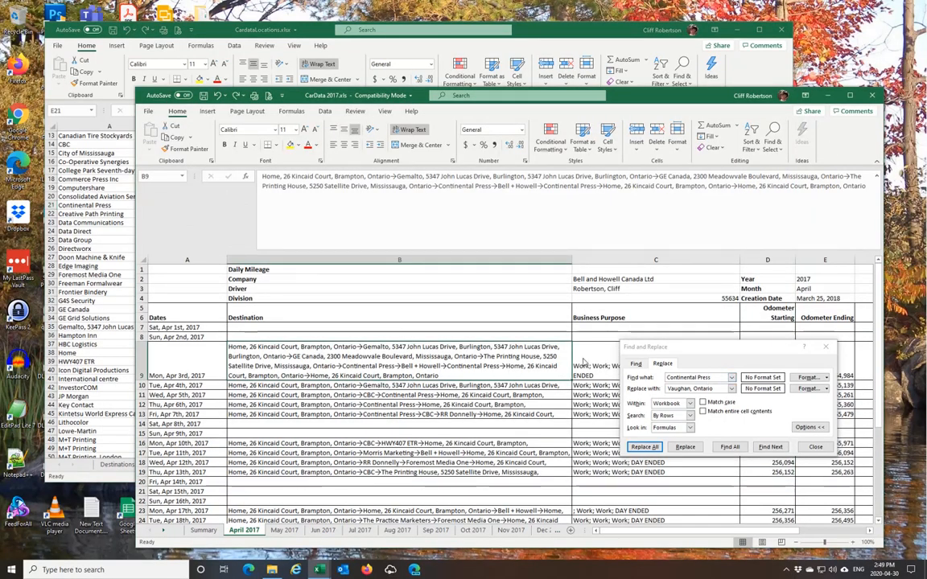
click(644, 448)
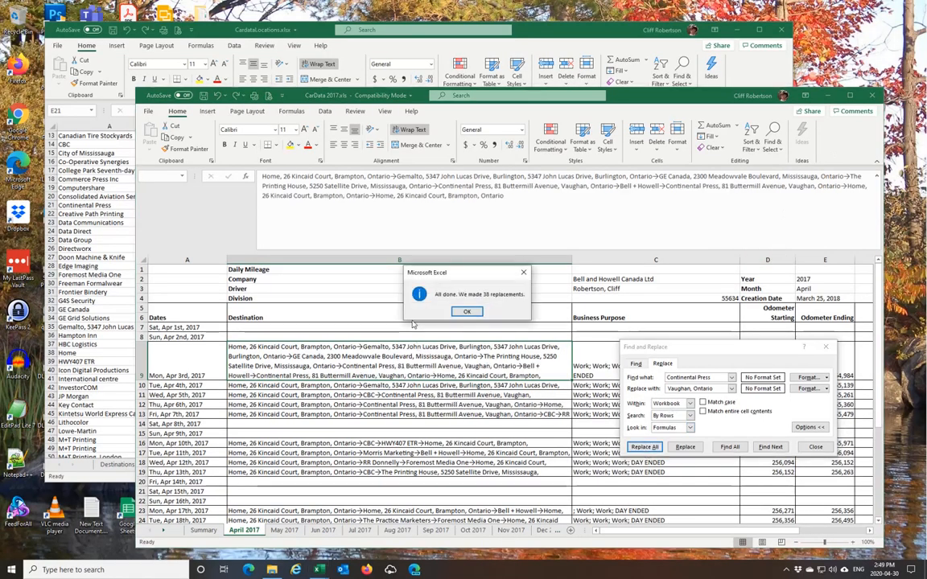
click(465, 313)
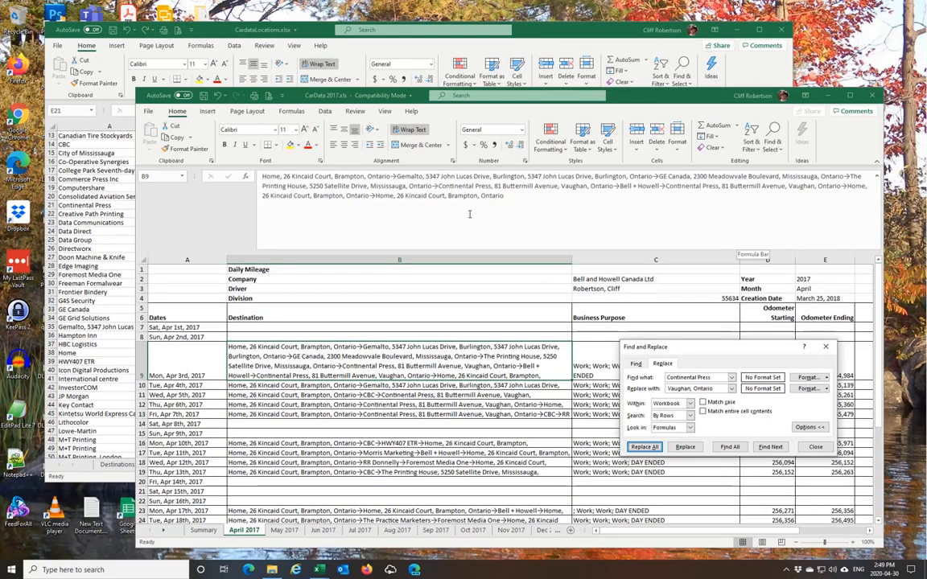
Set the search text to "Morris Marketing" copied from the destination text in B10.
click(386, 385)
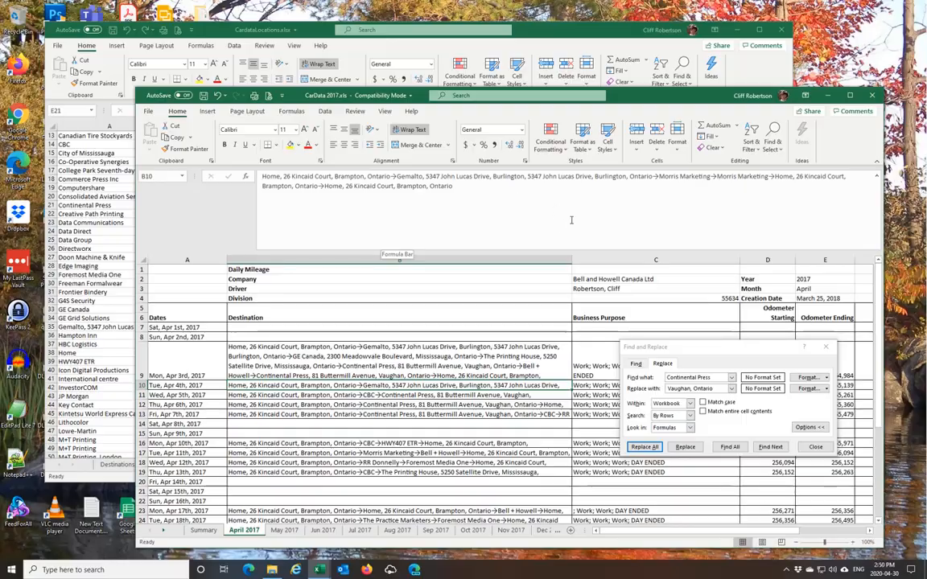
drag(658, 175, 708, 176)
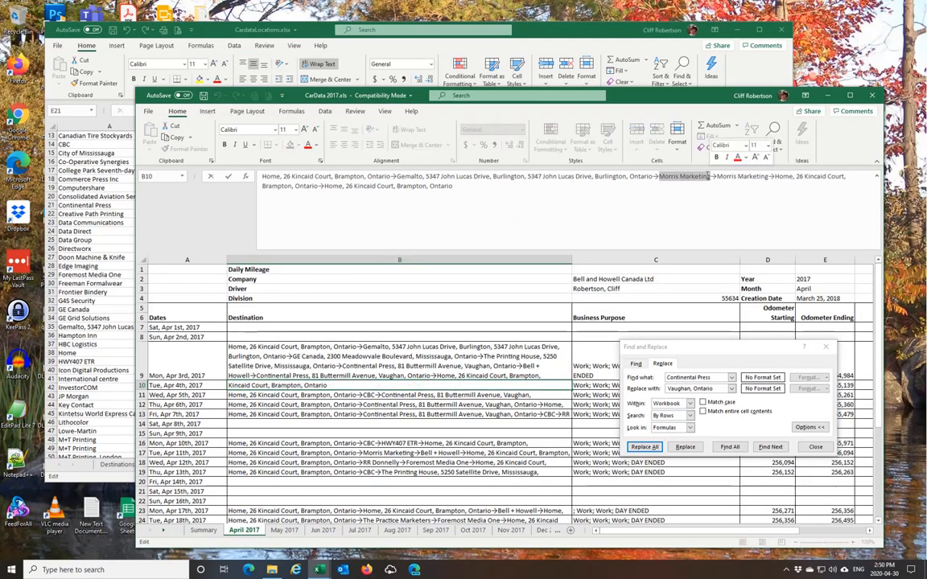
click(713, 377)
drag(654, 382, 650, 374)
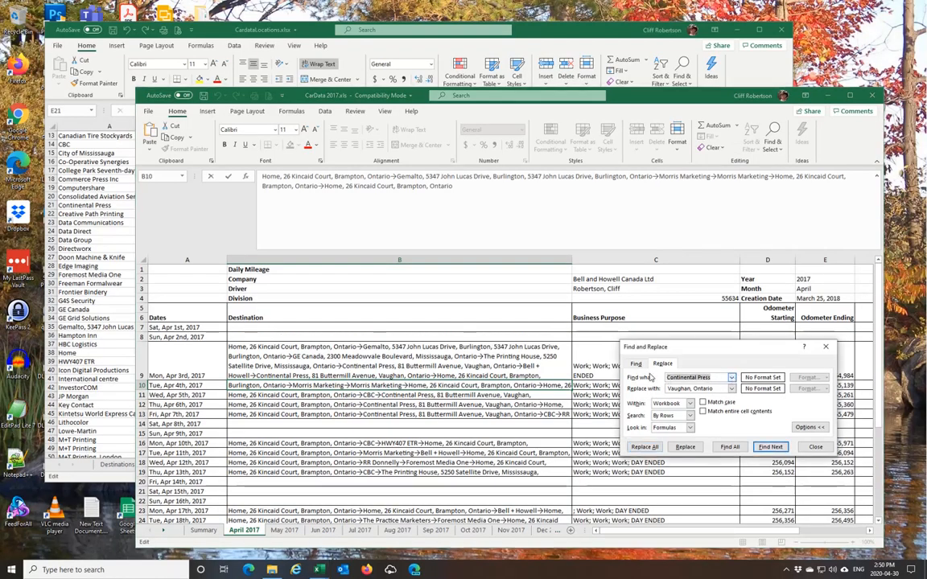
key(ctrl+v)
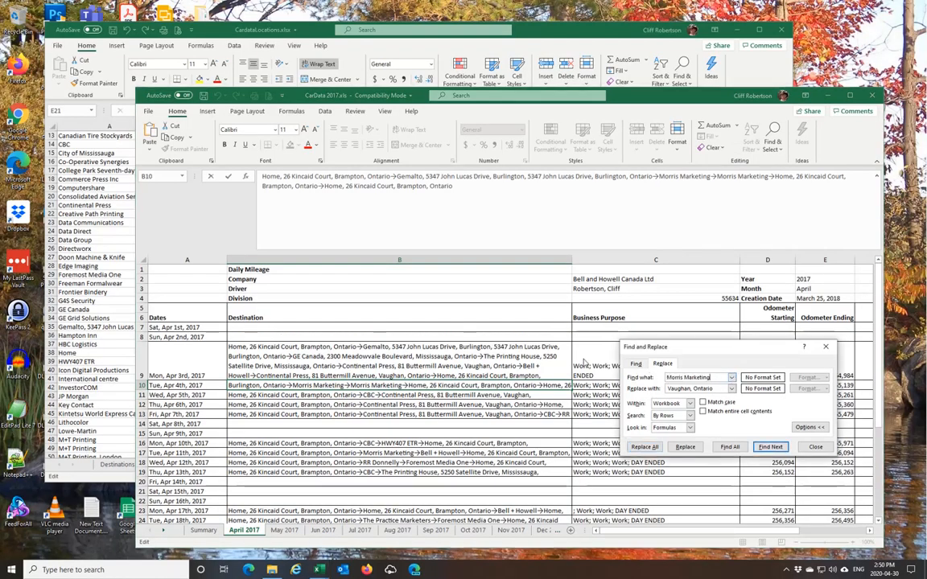
Copy the full joined address text of Morris Marketing from E55 in CardataLocations.xlsx.
click(557, 38)
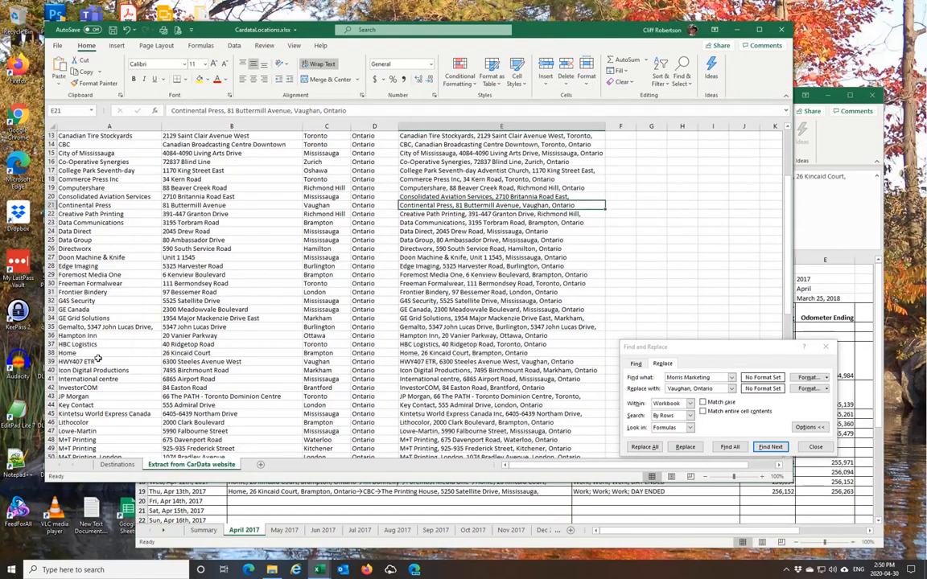
scroll(94, 354, down, 3)
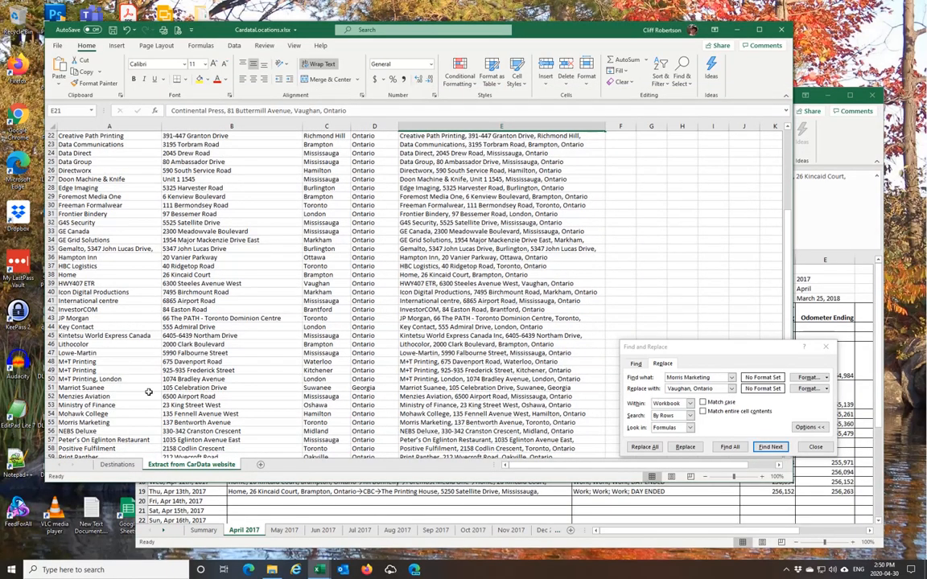
click(433, 419)
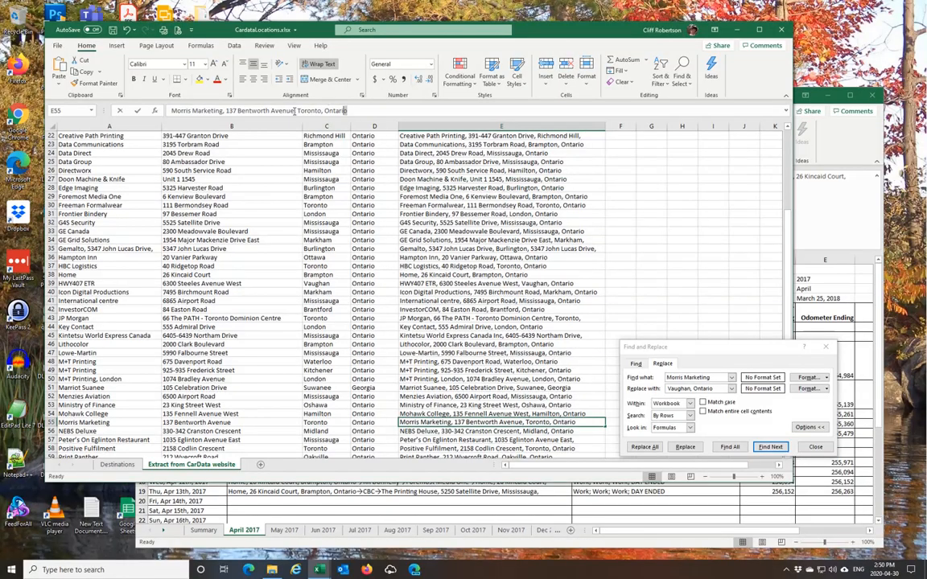
drag(347, 111, 166, 111)
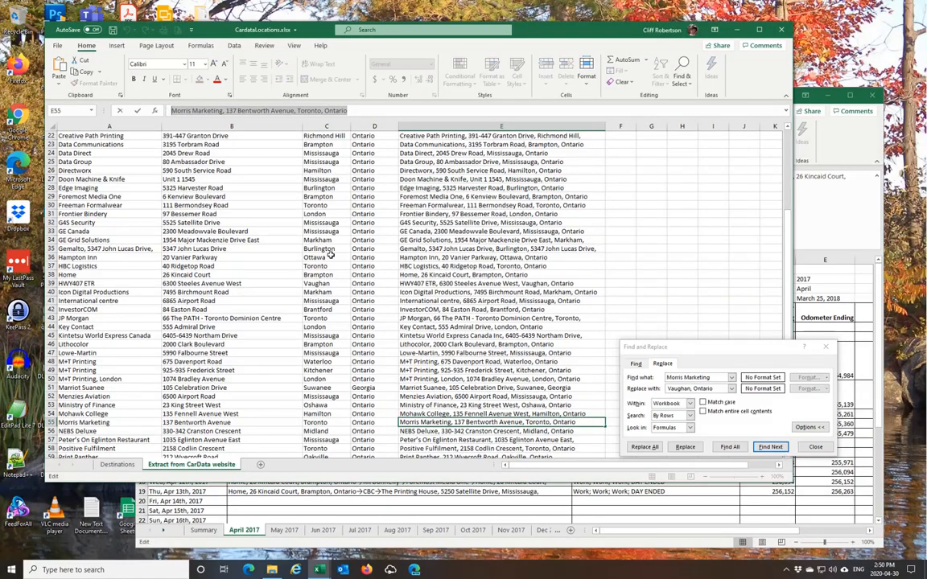
Replace every "Morris Marketing" in CarData 2017.xls with its copied full address, and check the destinations in B11 and B12.
click(833, 141)
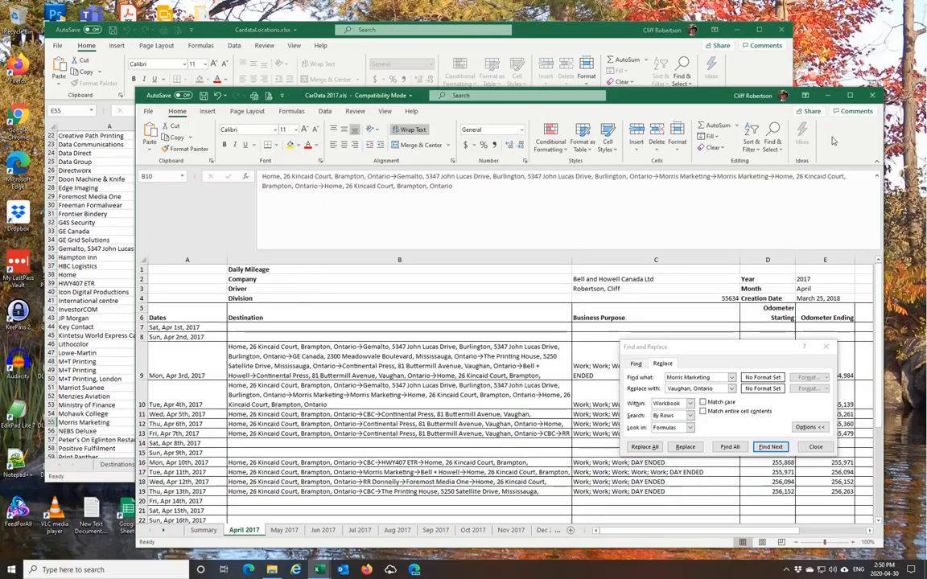
click(715, 388)
double_click(701, 387)
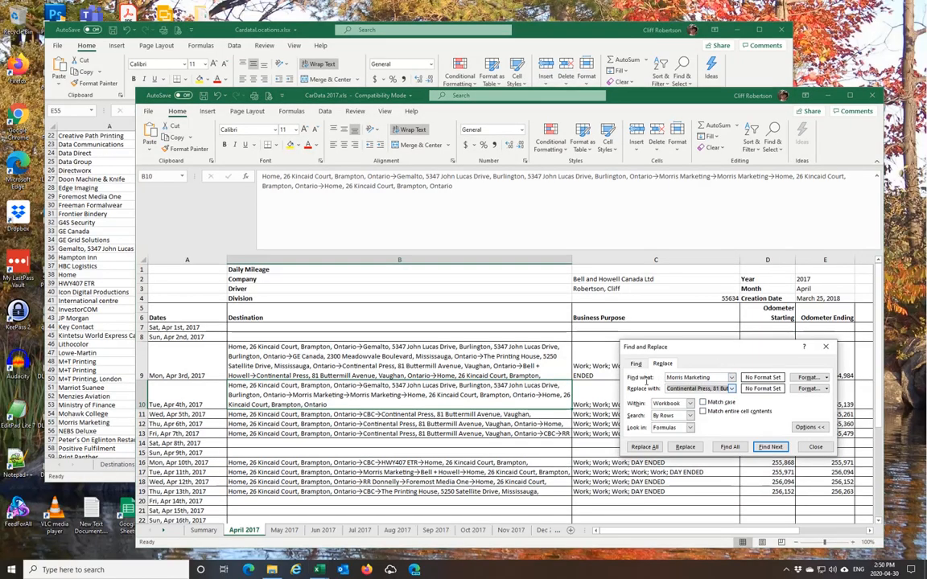
key(ctrl+v)
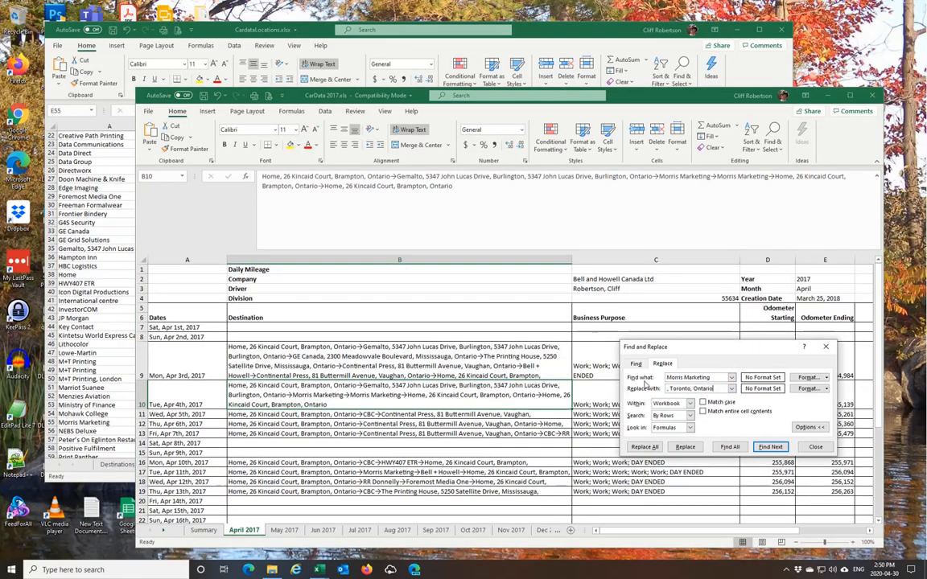
click(645, 448)
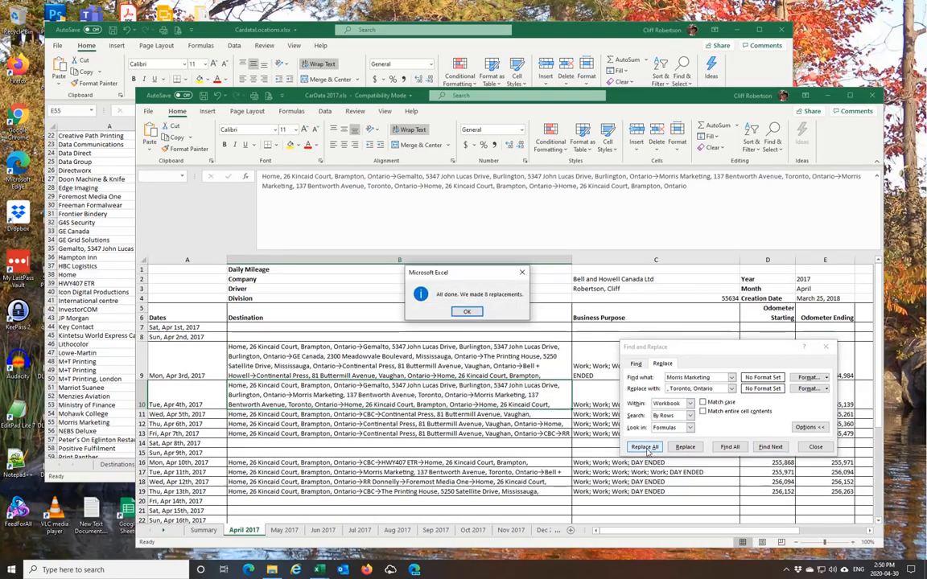
click(464, 312)
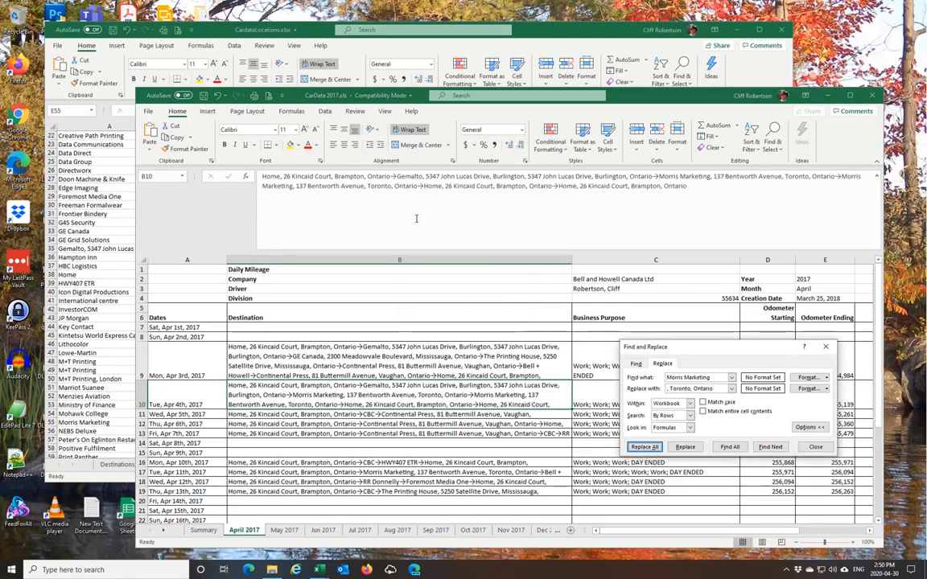
click(282, 415)
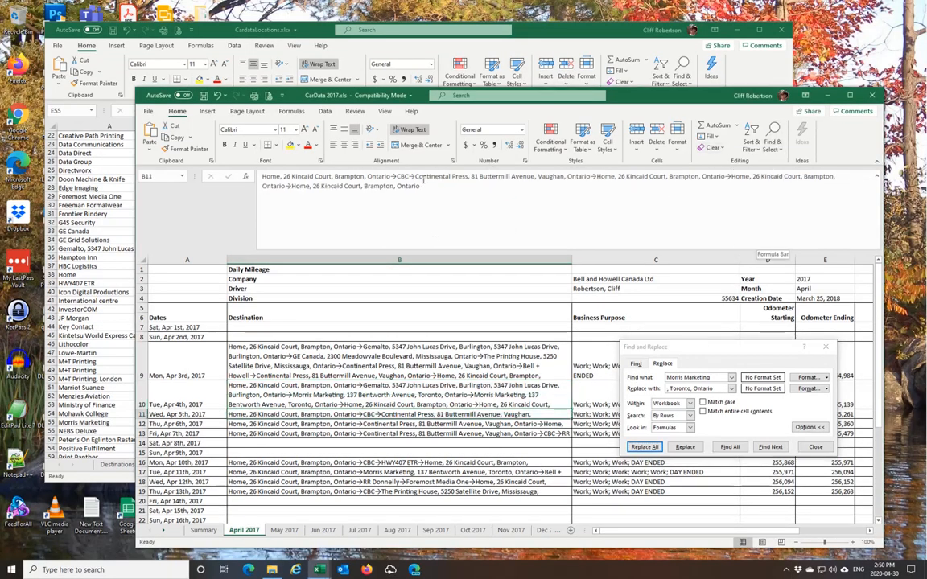
click(333, 423)
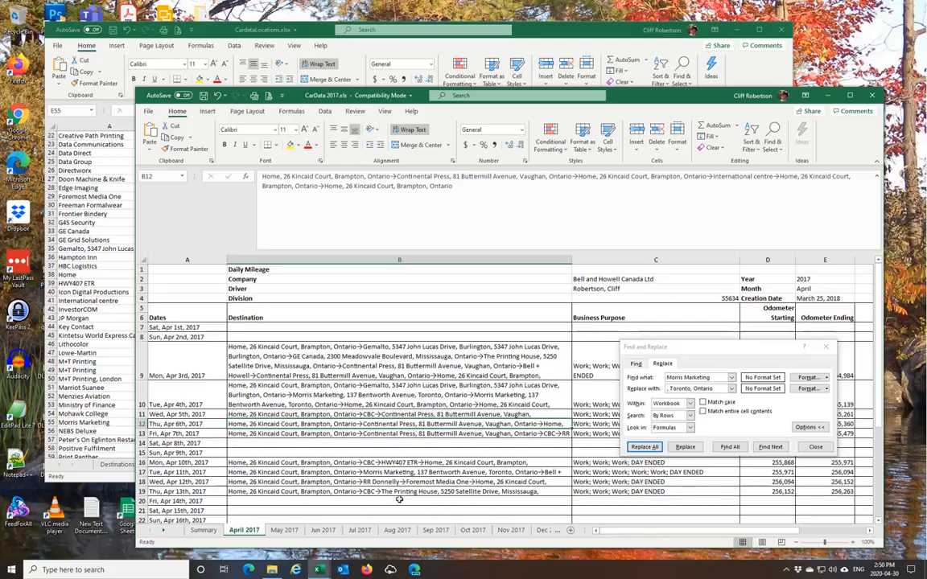
Insert a line break after each arrow in B9 so that every destination stands on its own line.
click(434, 362)
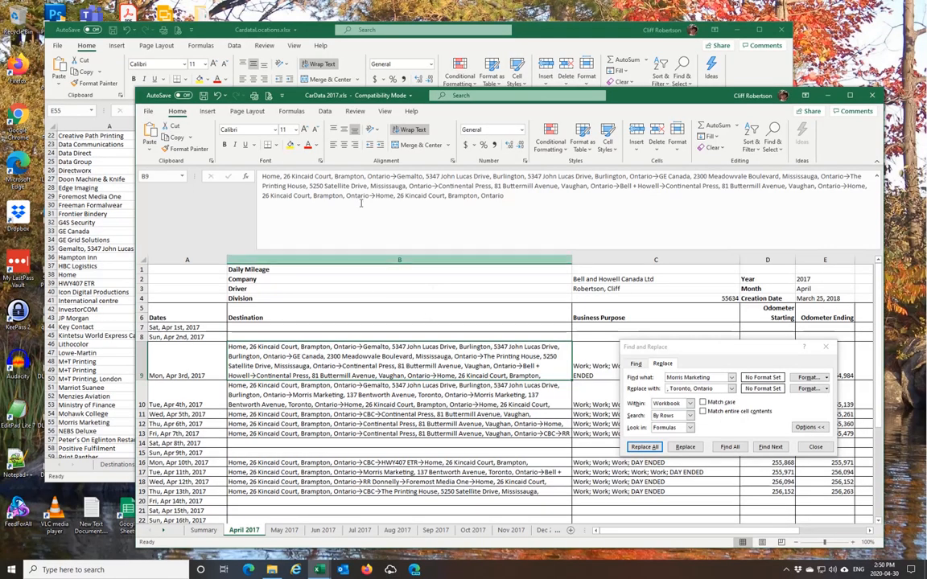
click(396, 175)
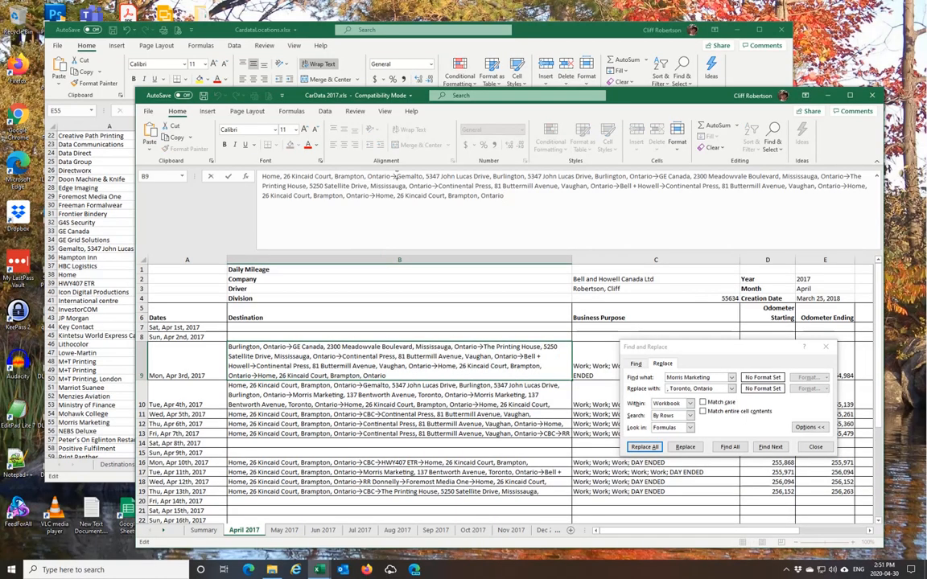
key(shift+Left)
key(alt+Return)
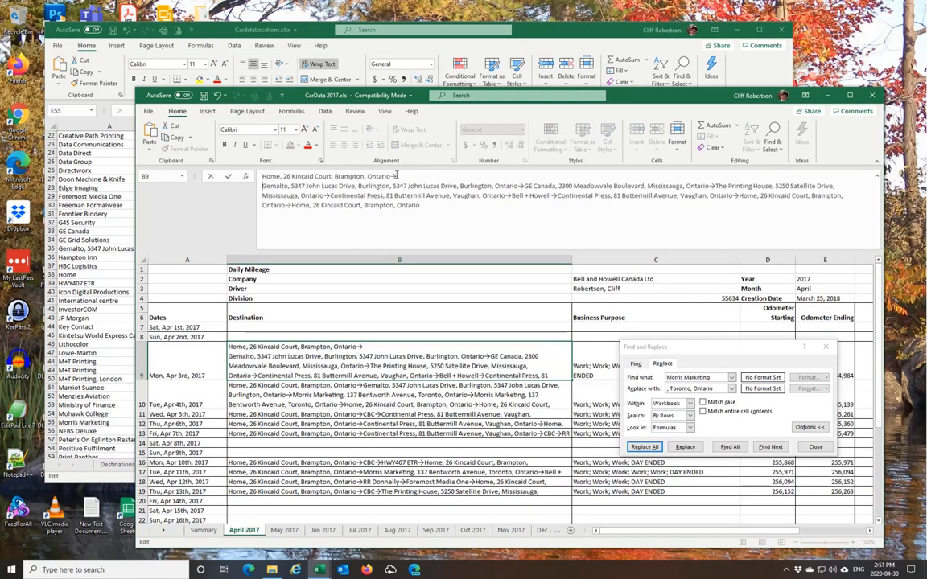
click(524, 186)
key(alt+Return)
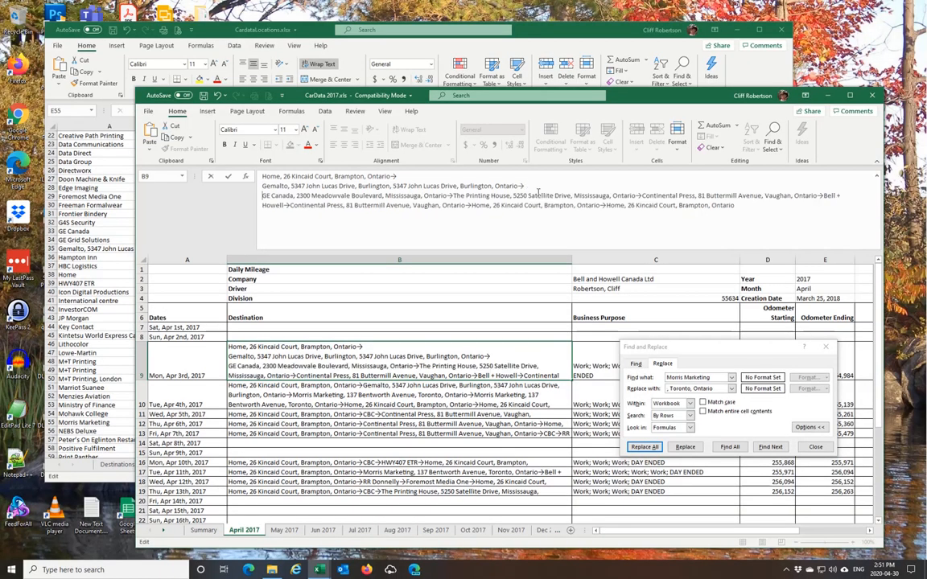
click(451, 196)
key(alt+Return)
click(451, 205)
key(alt+Return)
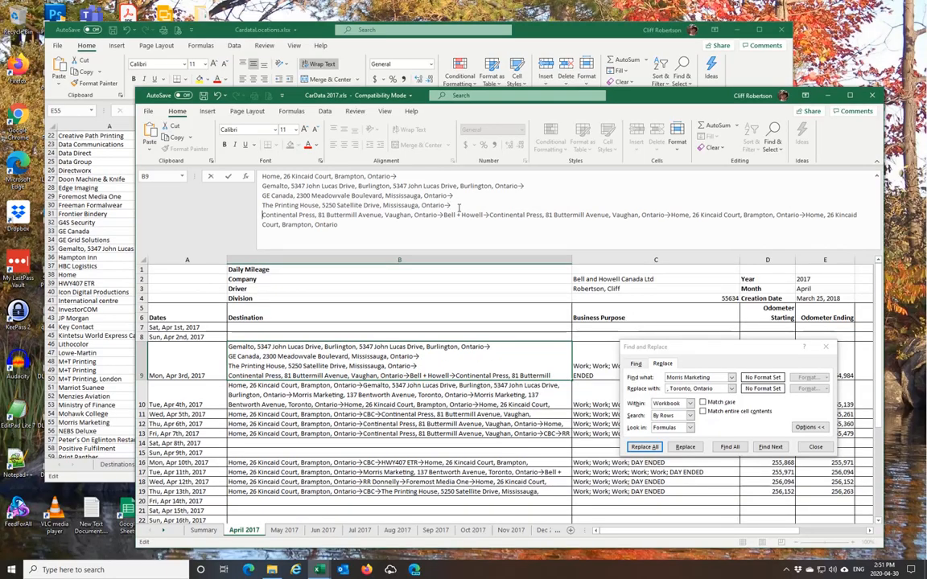
click(442, 215)
key(alt+Return)
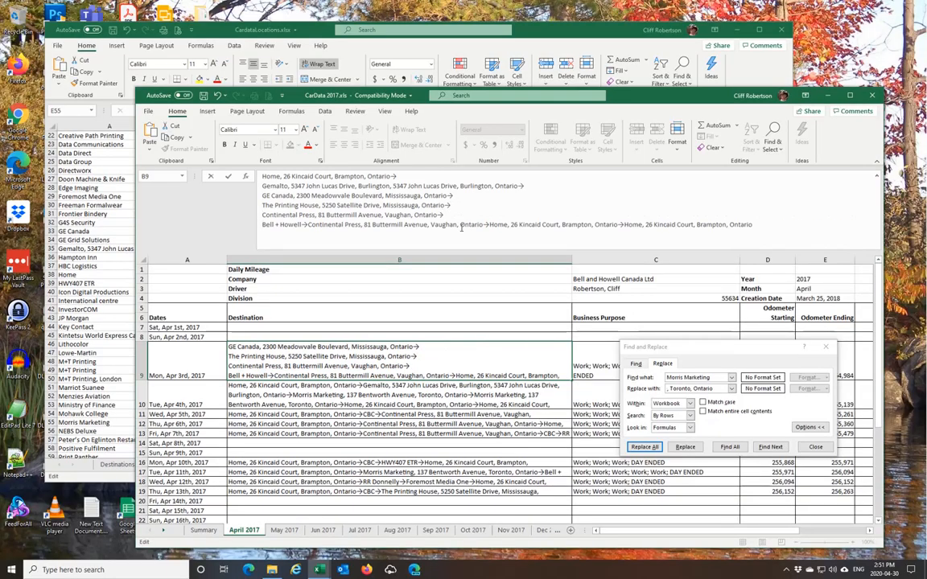
click(489, 224)
key(alt+Return)
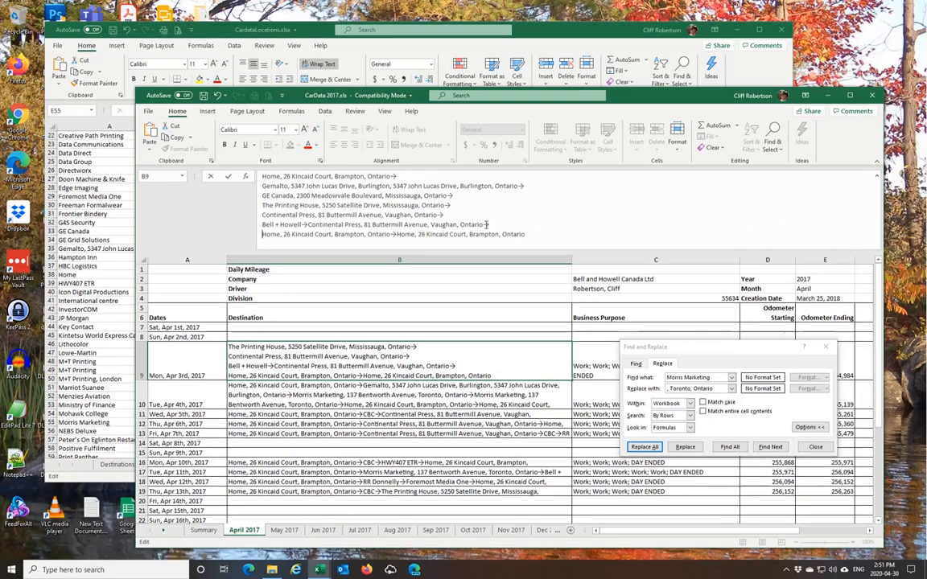
click(306, 225)
key(alt+Return)
click(397, 244)
key(alt+Return)
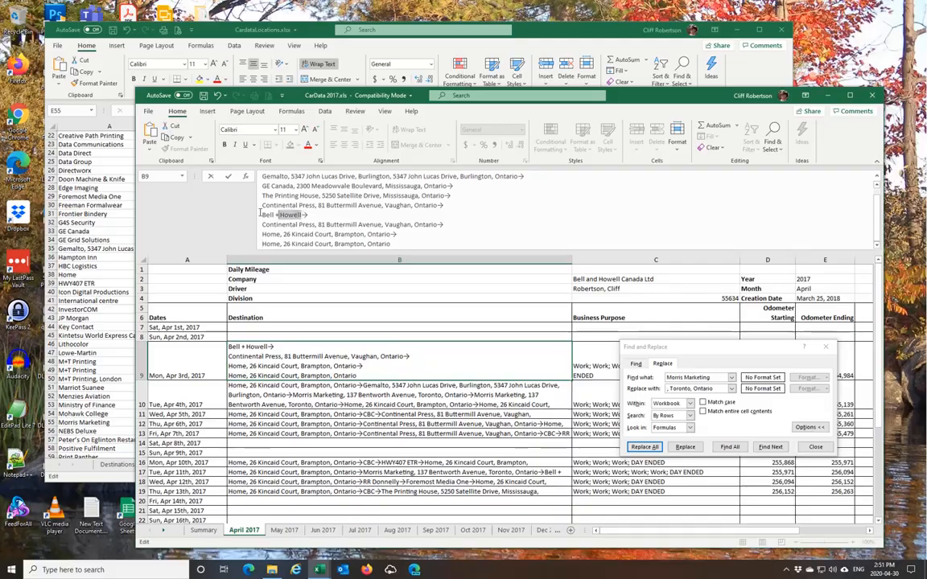
Set the search text to "Bell + Howell" copied from the destination text in B9.
drag(304, 215, 253, 213)
key(ctrl+c)
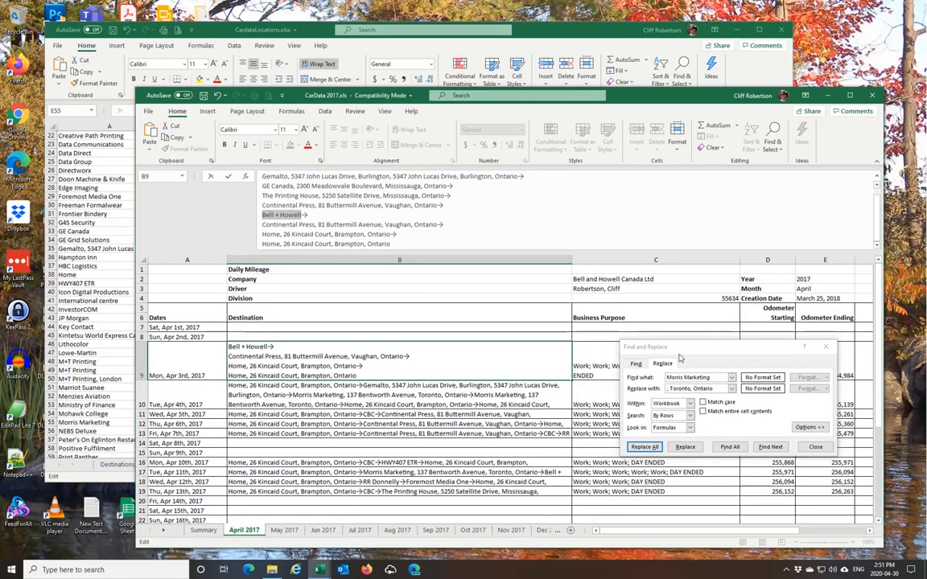
click(707, 377)
triple_click(706, 378)
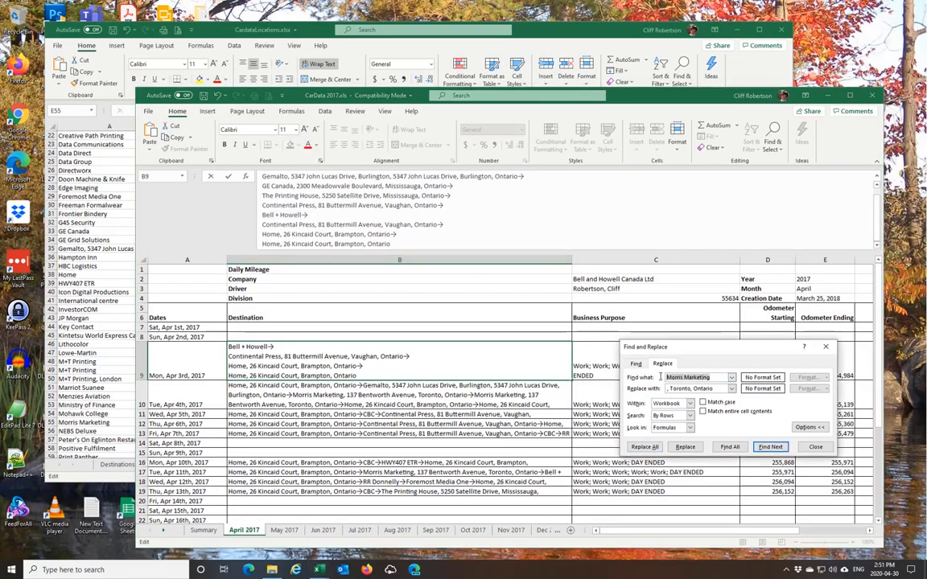
key(ctrl+v)
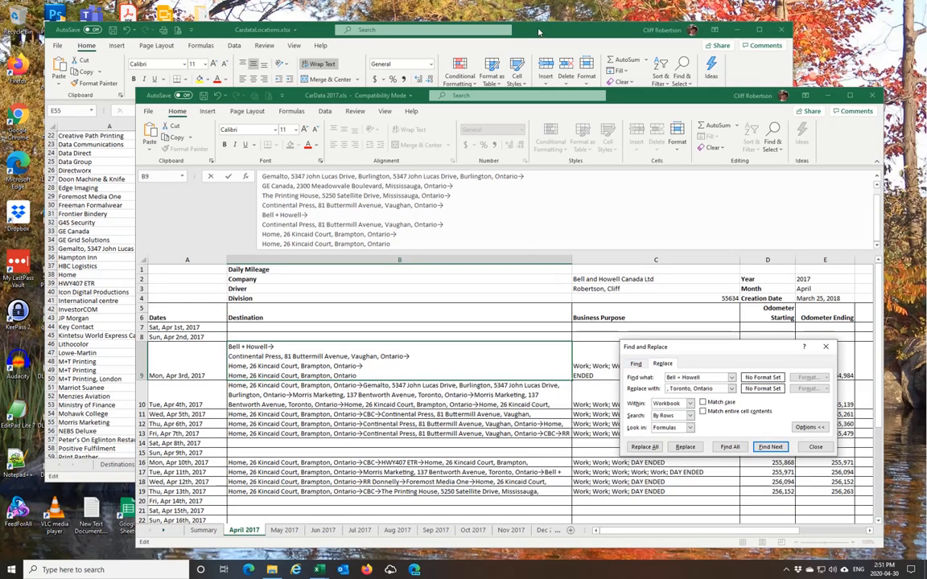
Copy the full joined address text of Bell + Howell from E7 in CardataLocations.xlsx.
click(88, 268)
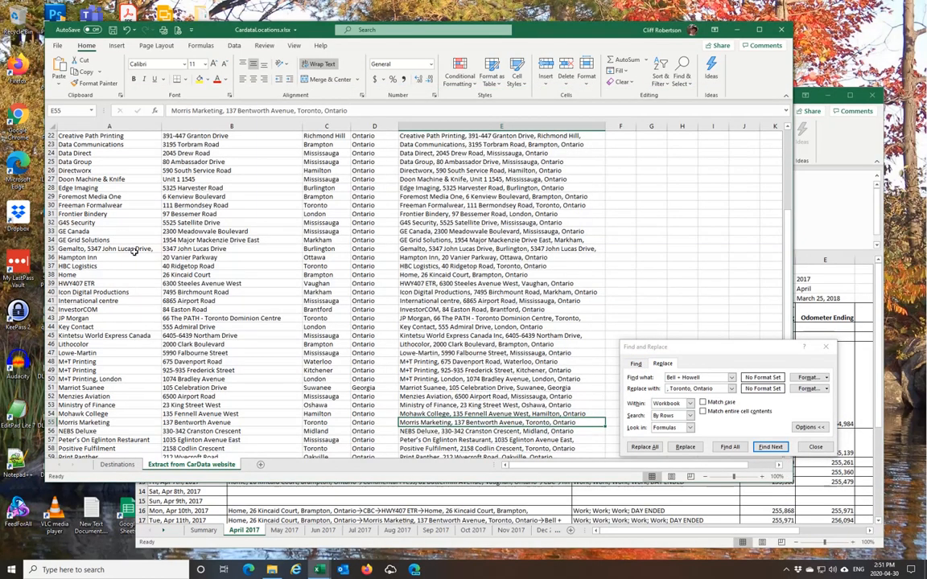
scroll(123, 227, up, 7)
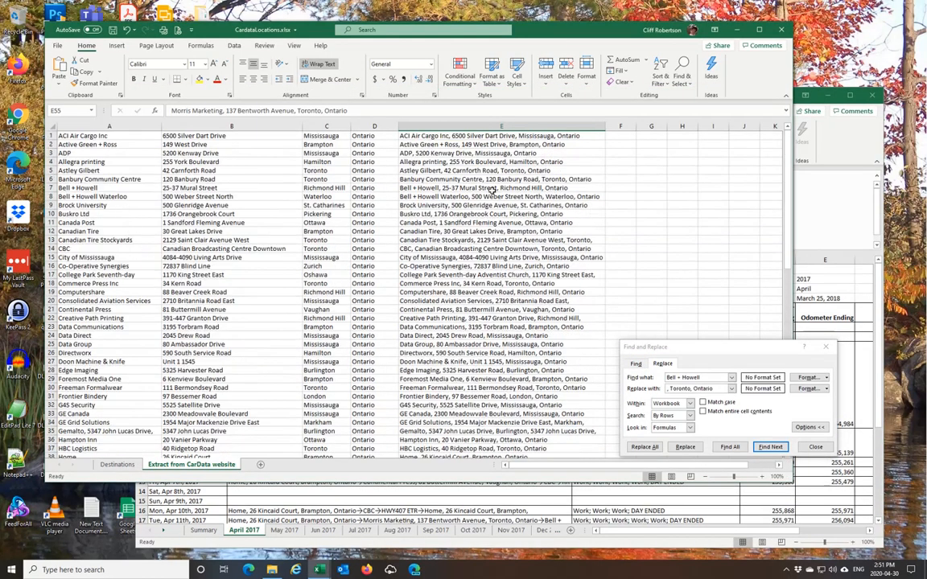
click(454, 187)
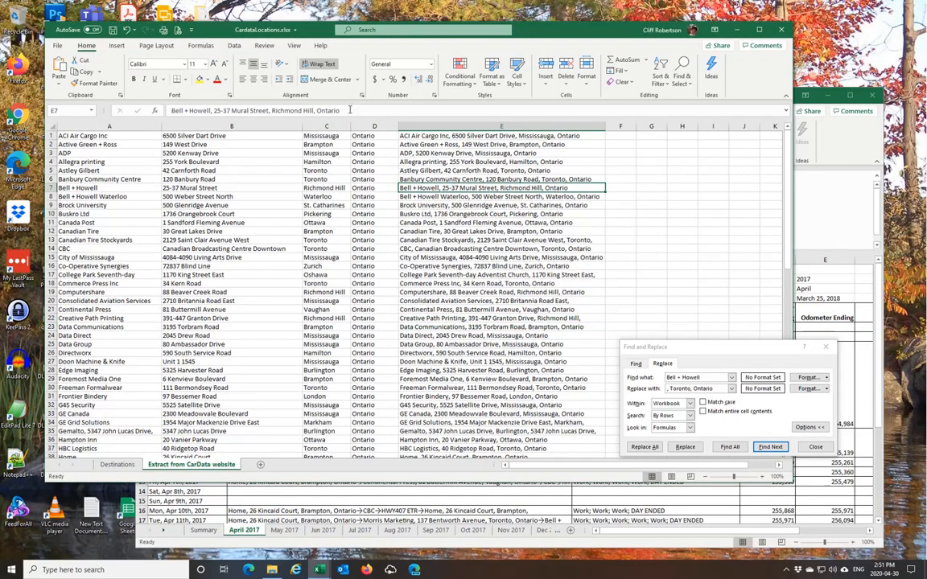
drag(349, 109, 145, 107)
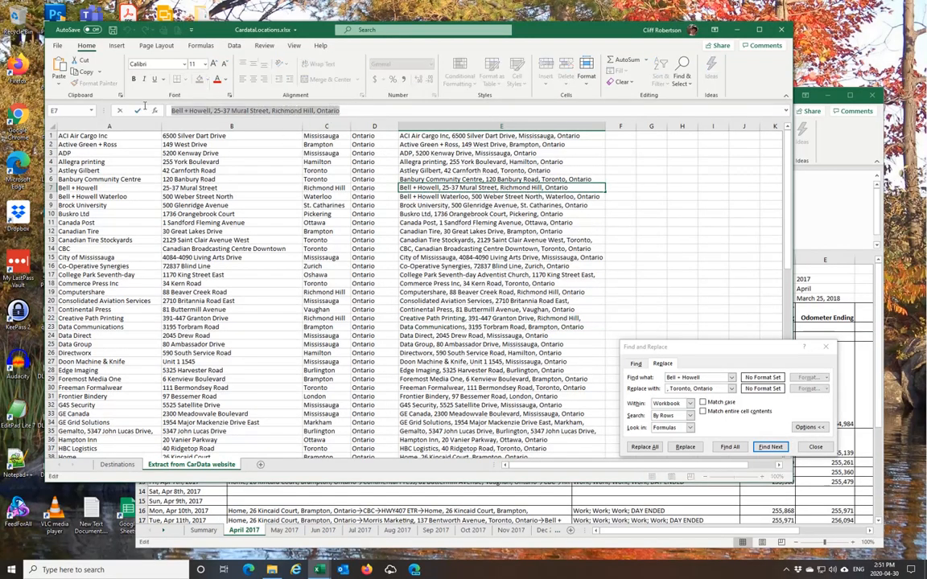
Replace every "Bell + Howell" in CarData 2017.xls with its copied full address, and check the destinations in B9.
click(719, 389)
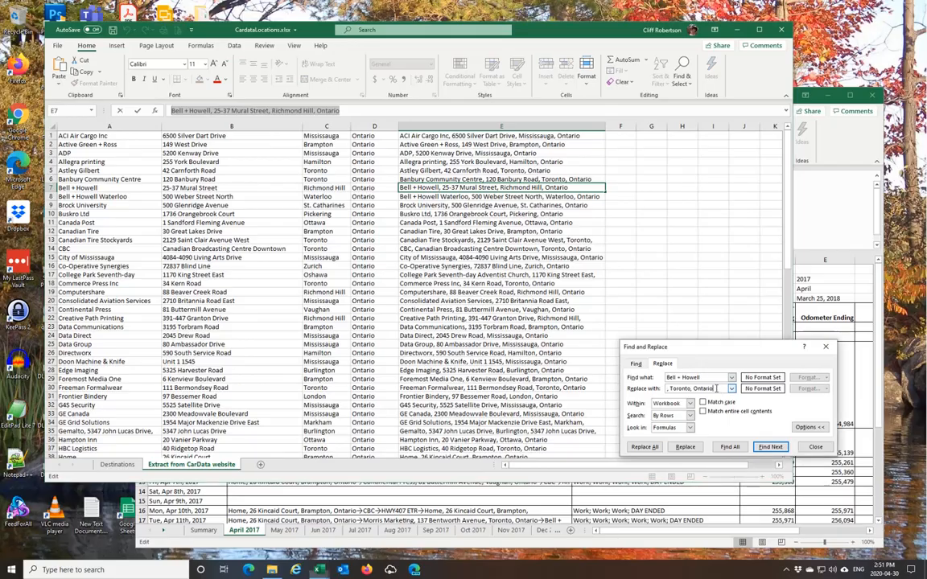
drag(720, 390, 628, 392)
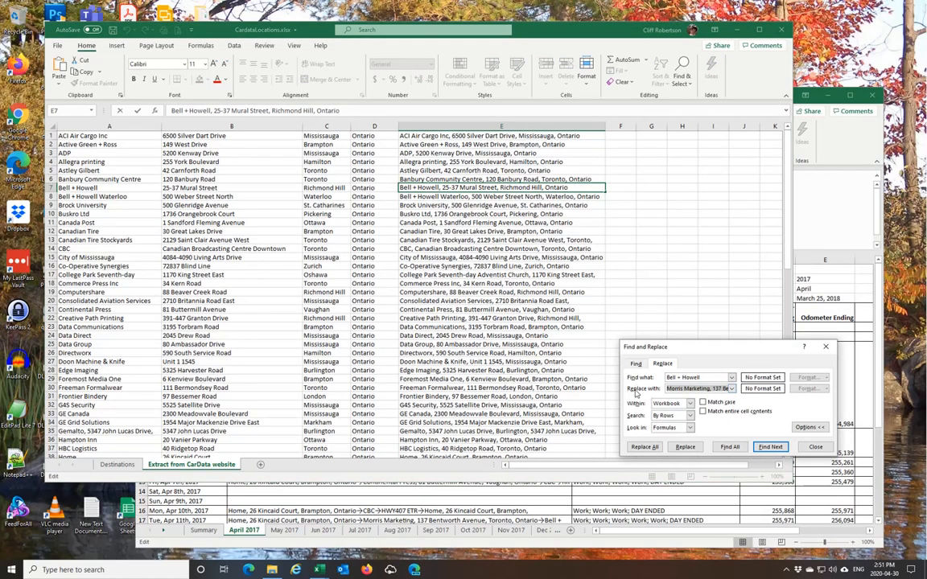
key(ctrl+v)
click(844, 137)
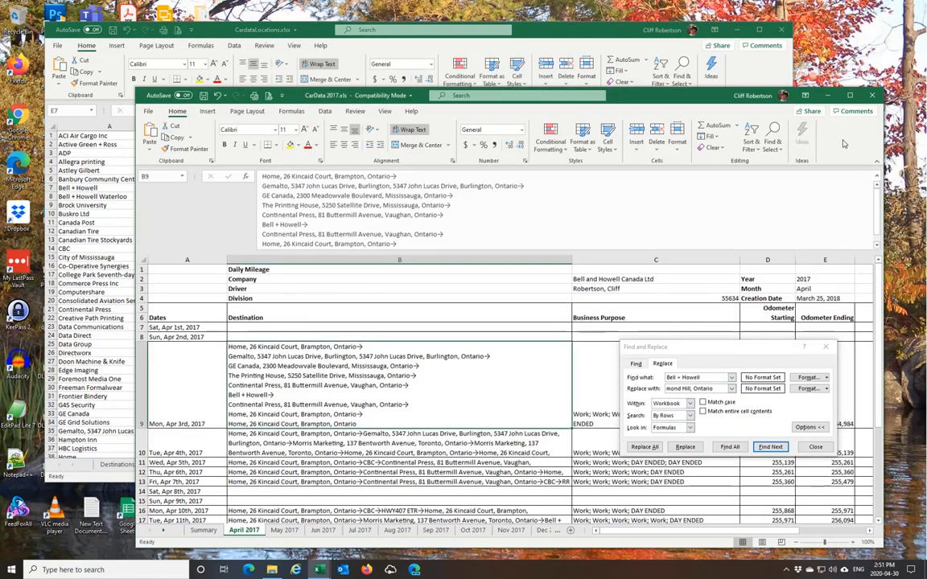
click(645, 447)
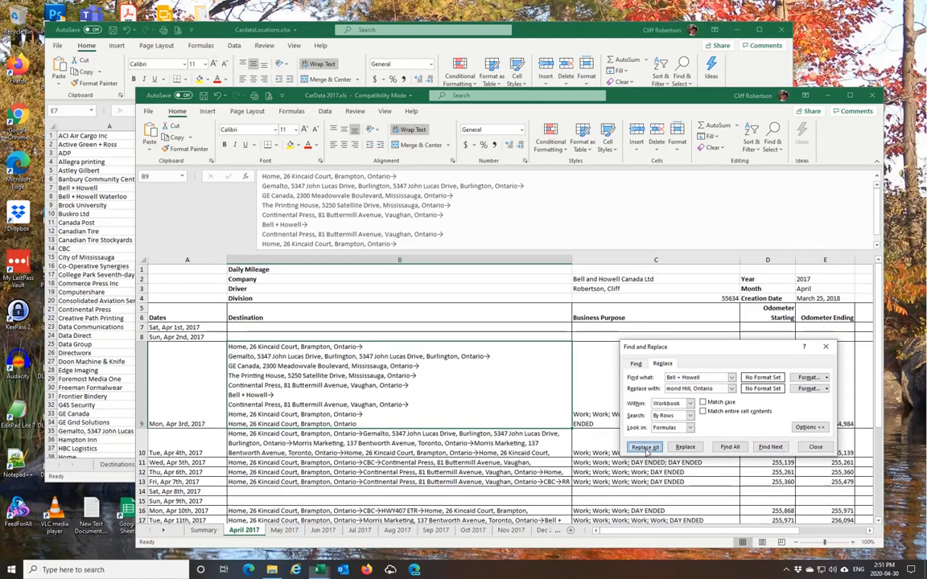
click(466, 311)
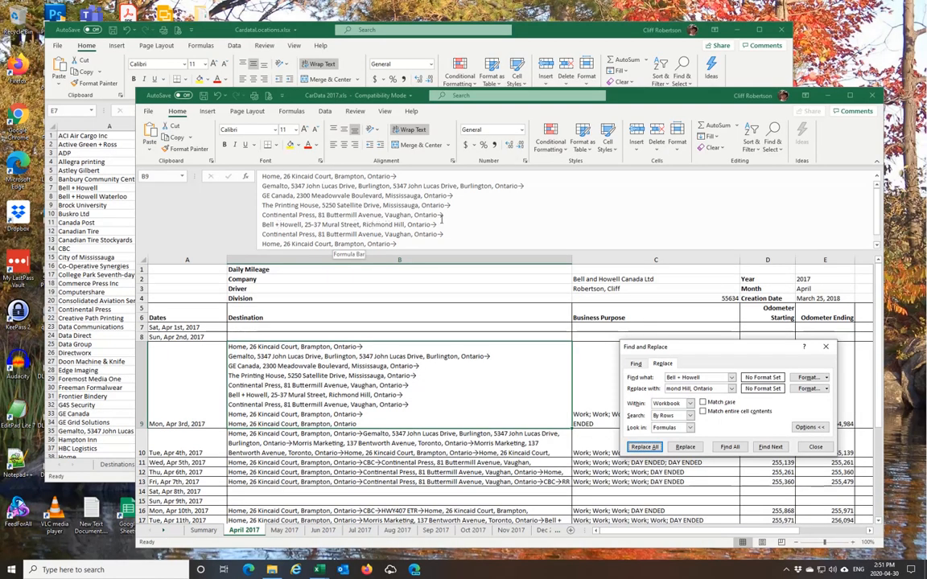
scroll(550, 236, down, 1)
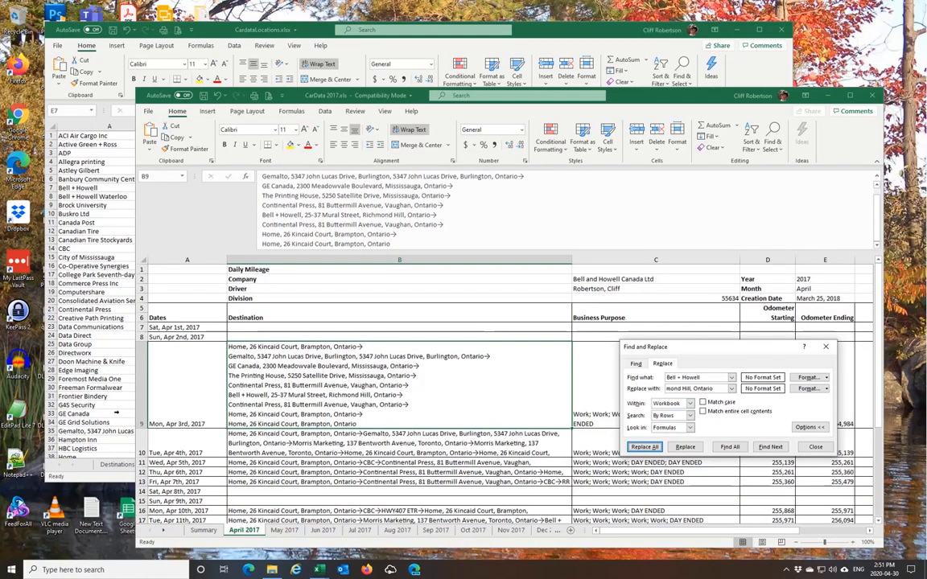
Set the vertical text alignment of the Dates column A to Center, and close Find and Replace.
click(188, 259)
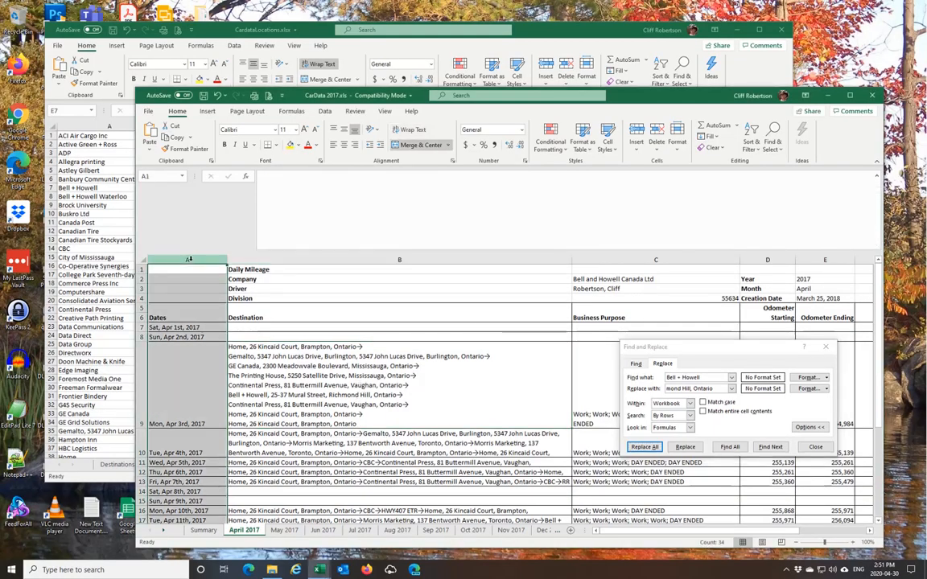
right_click(190, 259)
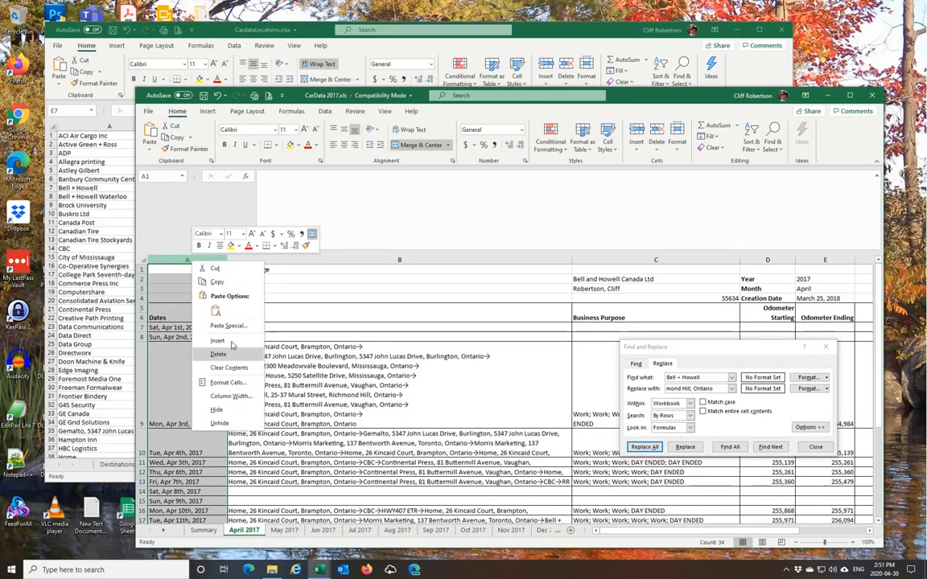
click(234, 383)
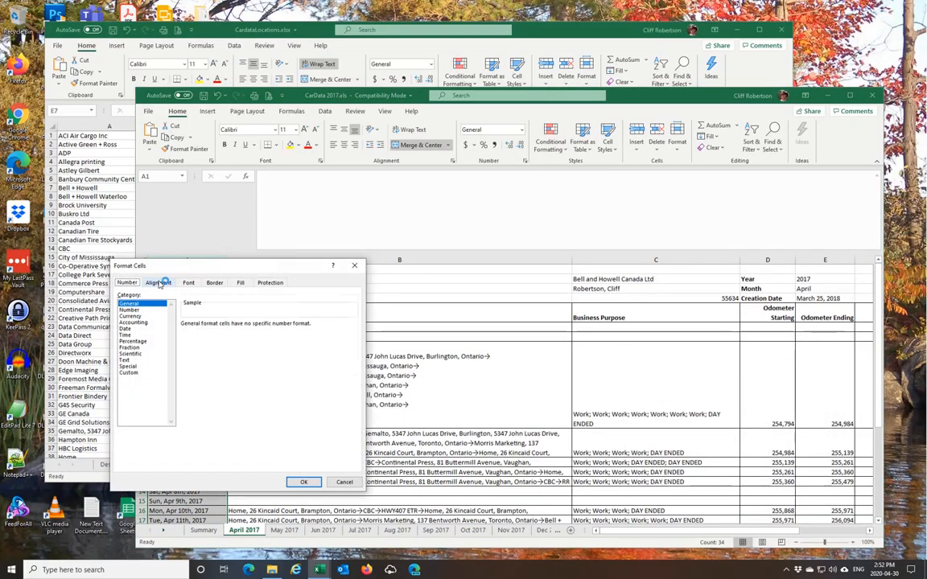
click(157, 283)
click(169, 334)
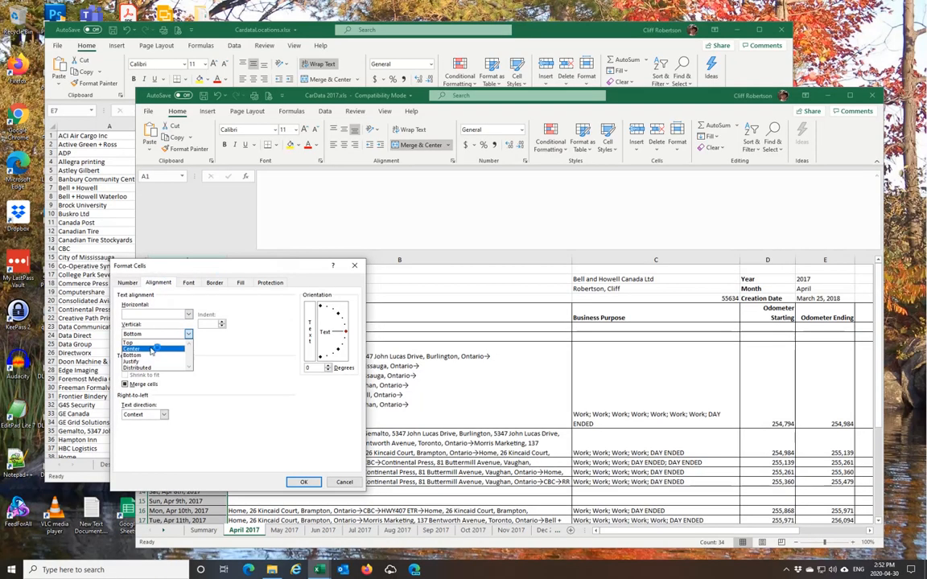
click(153, 352)
click(310, 481)
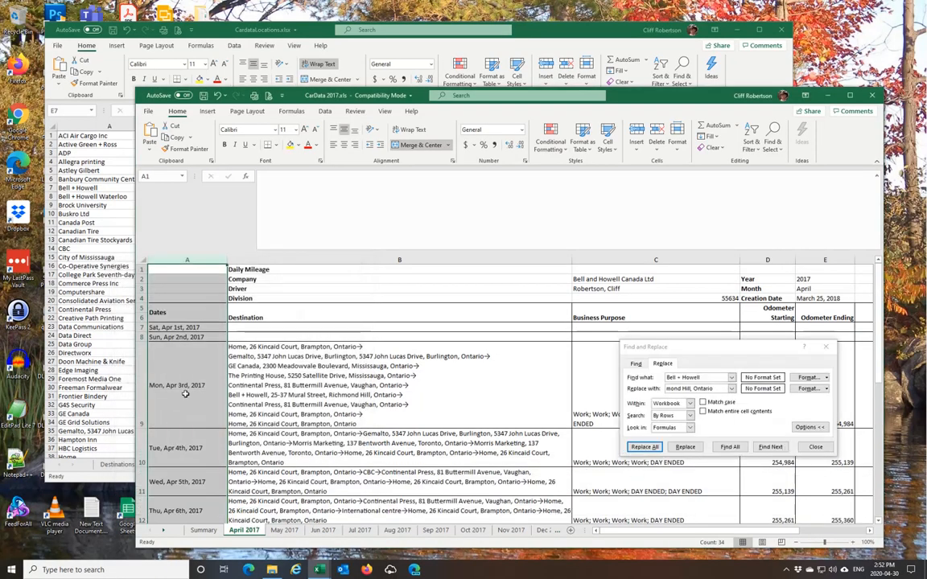
click(178, 357)
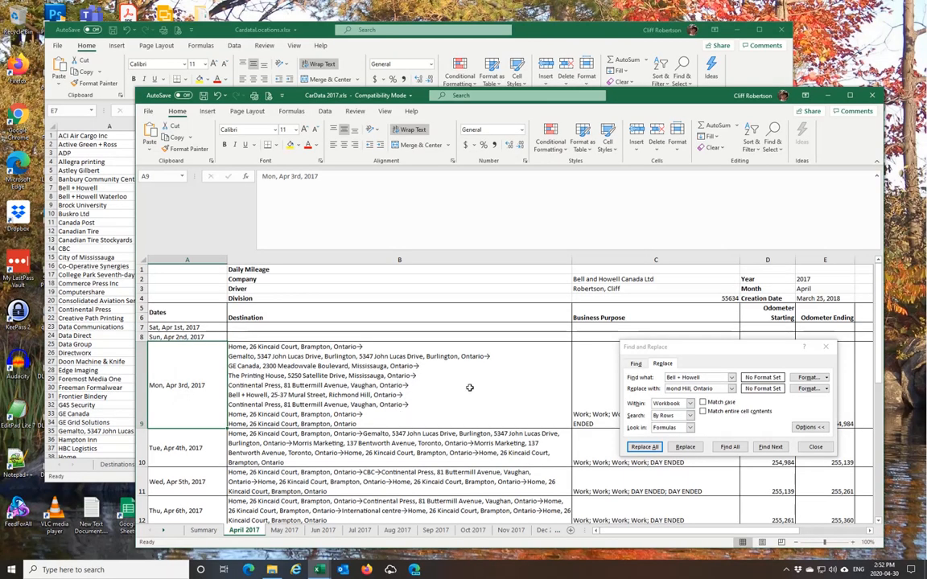
click(815, 447)
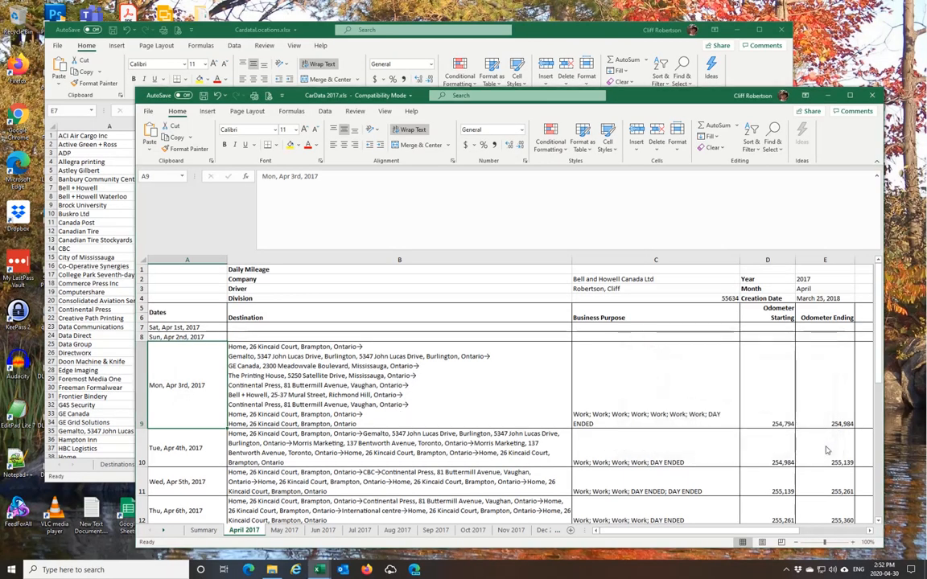